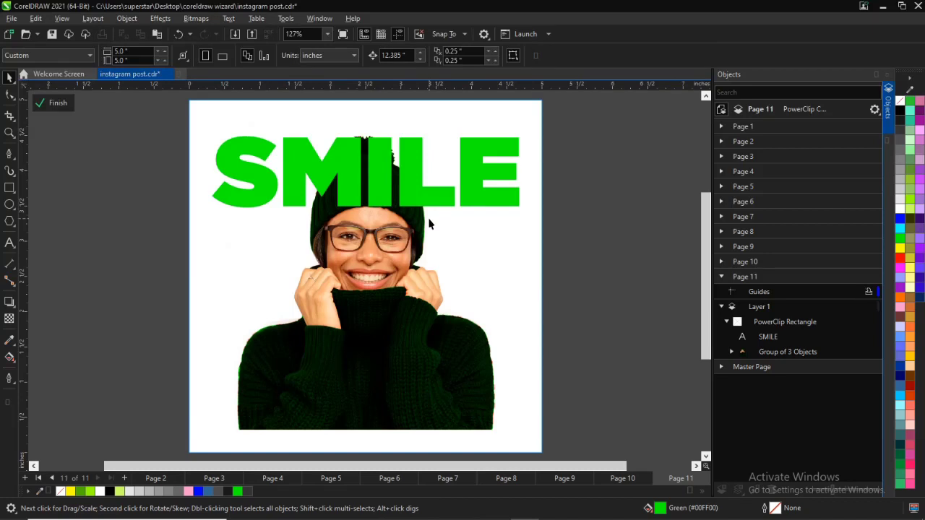
Duplicate the SMILE text downward three times to form four evenly spaced rows over the photo.
left_click(439, 174)
left_click_drag(415, 168, 412, 248)
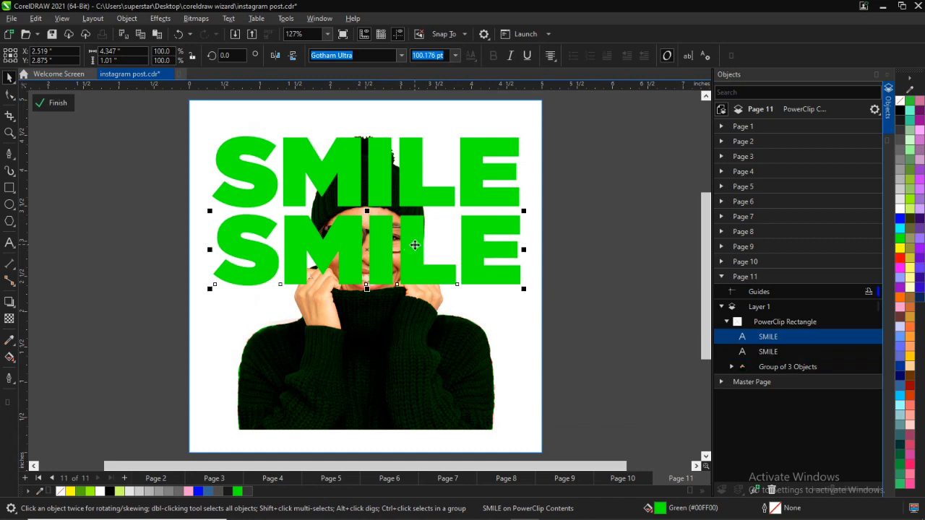
key("ctrl+r")
key("ctrl+r")
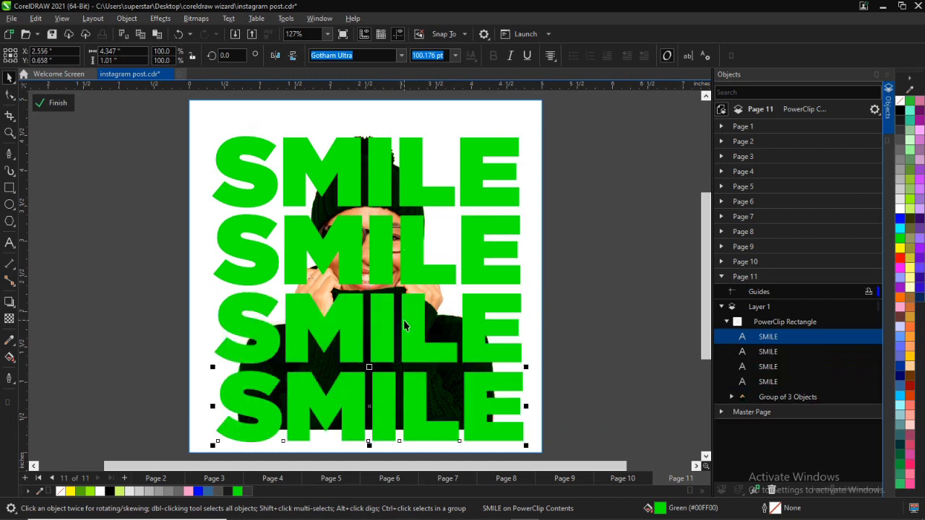
Align the four SMILE texts in one column and send them behind the woman's photo.
left_click(404, 325, "shift")
left_click(413, 269, "shift")
left_click(403, 171, "shift")
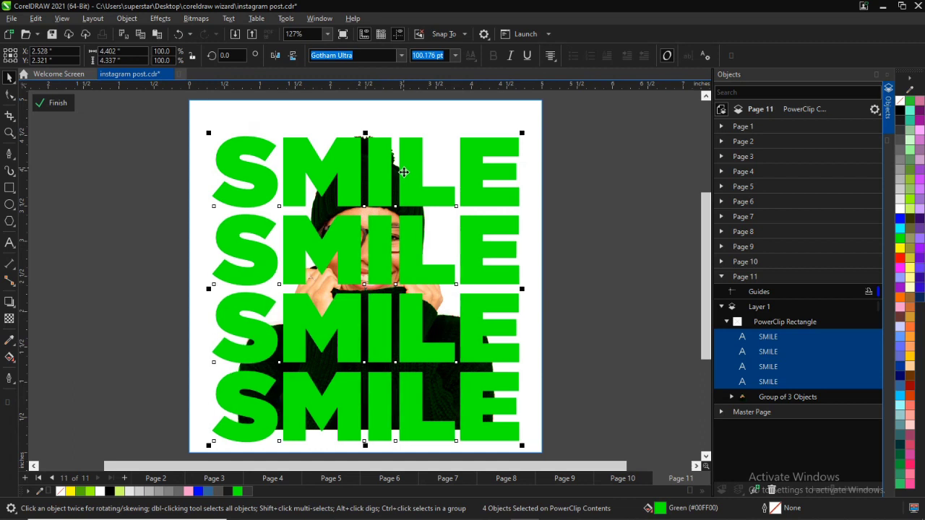
key("shift+Page_Down")
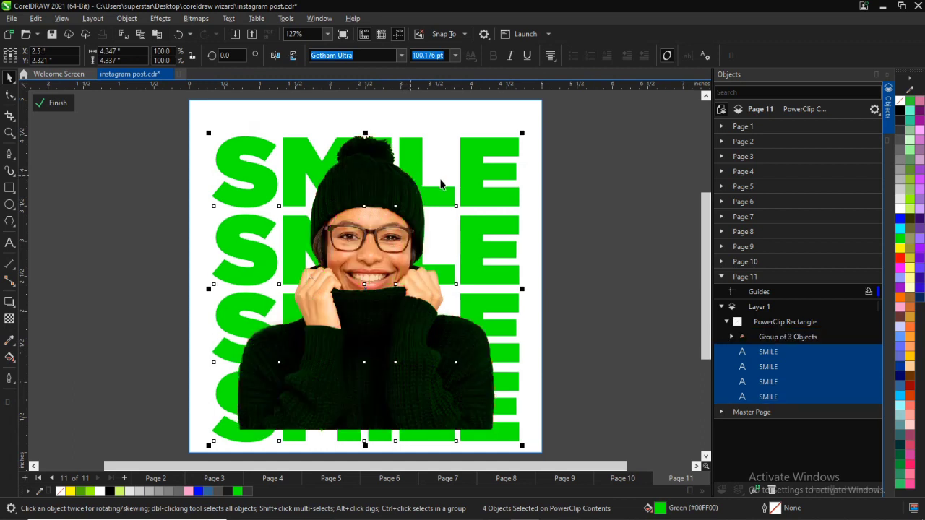
Skew the four SMILE texts upward to the right by about 4.6 degrees and finish editing the PowerClip contents.
left_click(365, 288)
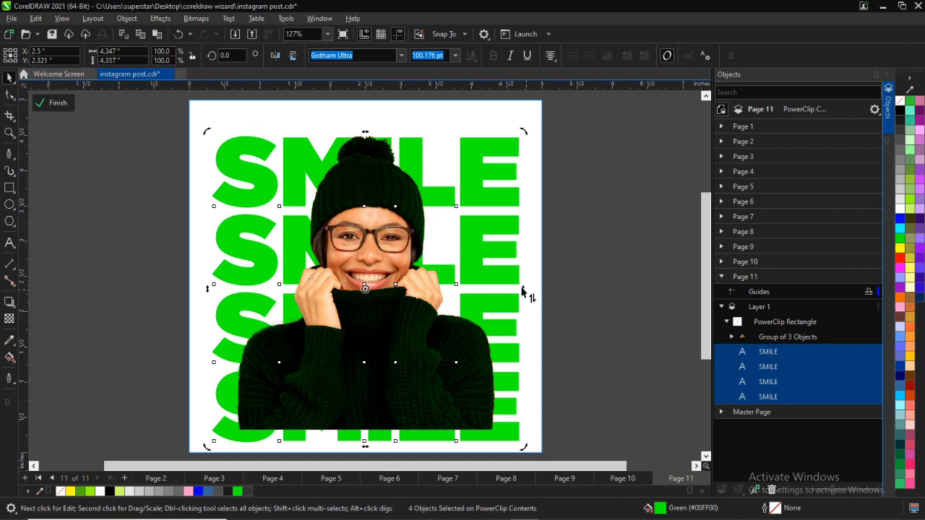
left_click_drag(522, 287, 522, 266)
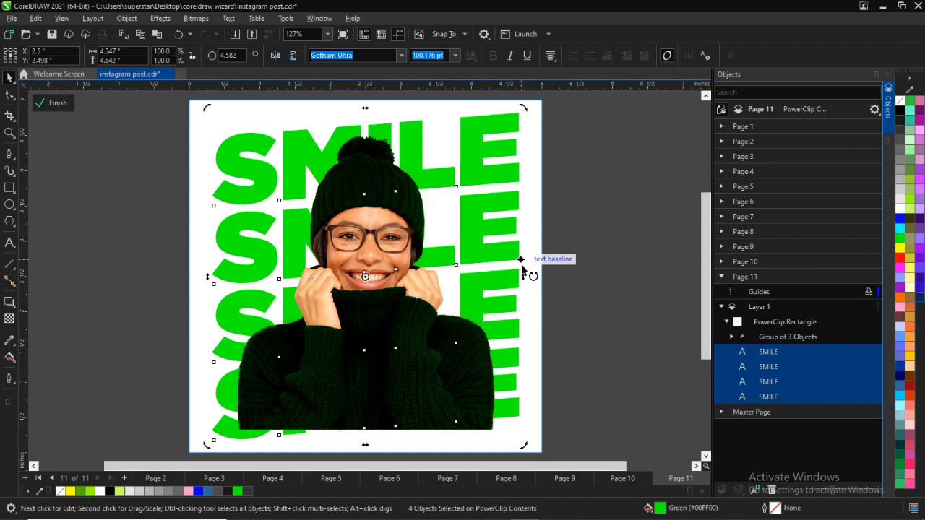
key("F8")
left_click(607, 242)
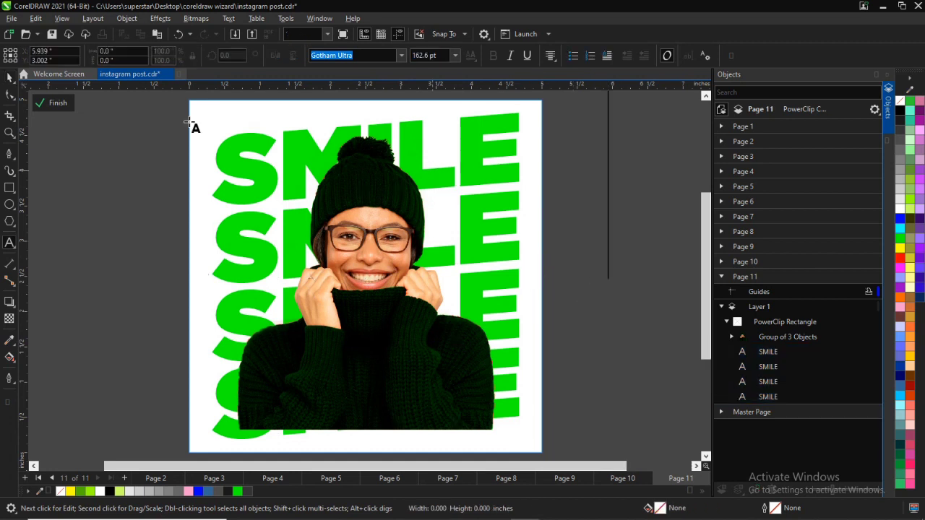
left_click(47, 104)
key("ctrl+space")
scroll(306, 292, "down", 2)
scroll(380, 274, "up", 1)
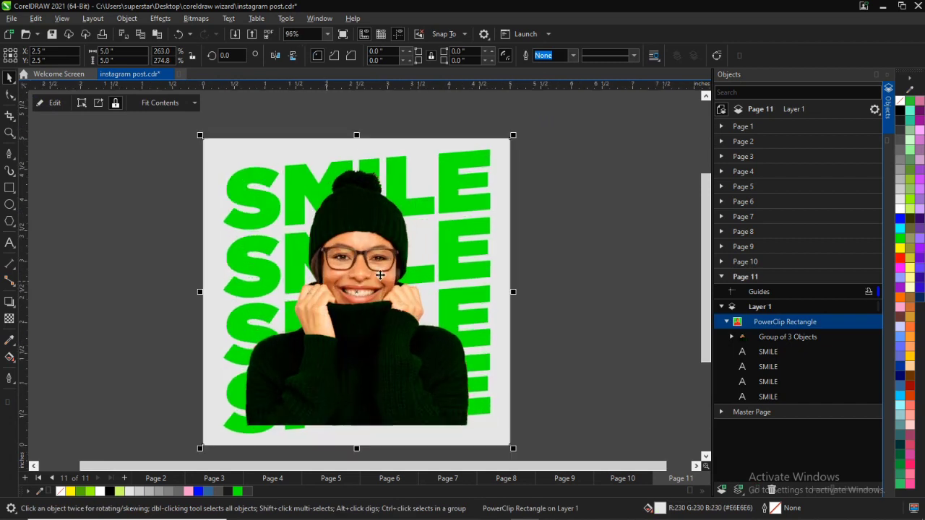
Give the background rectangle an elliptical fountain fill from a white centre to light grey, with the outer node beyond the page corner.
left_click(10, 357)
left_click_drag(449, 413, 298, 190)
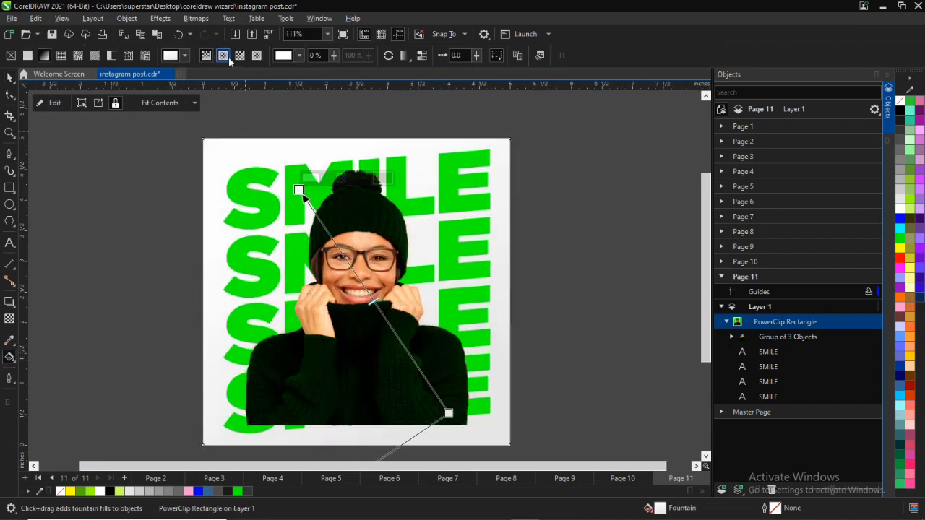
left_click(224, 56)
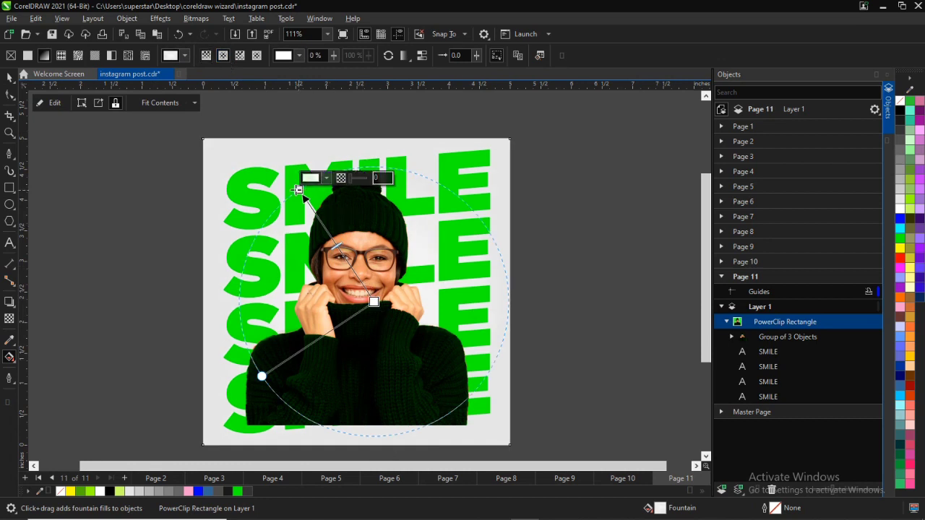
left_click_drag(298, 190, 144, 130)
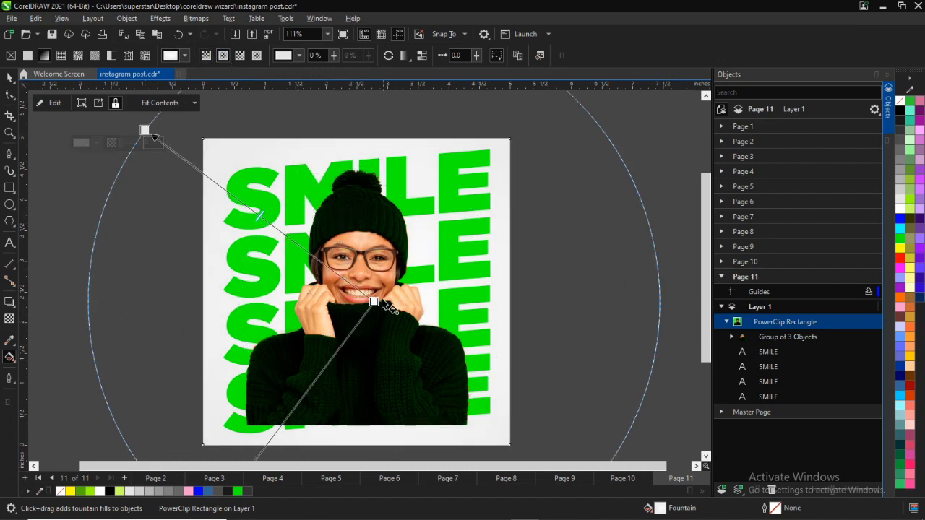
left_click_drag(374, 301, 353, 302)
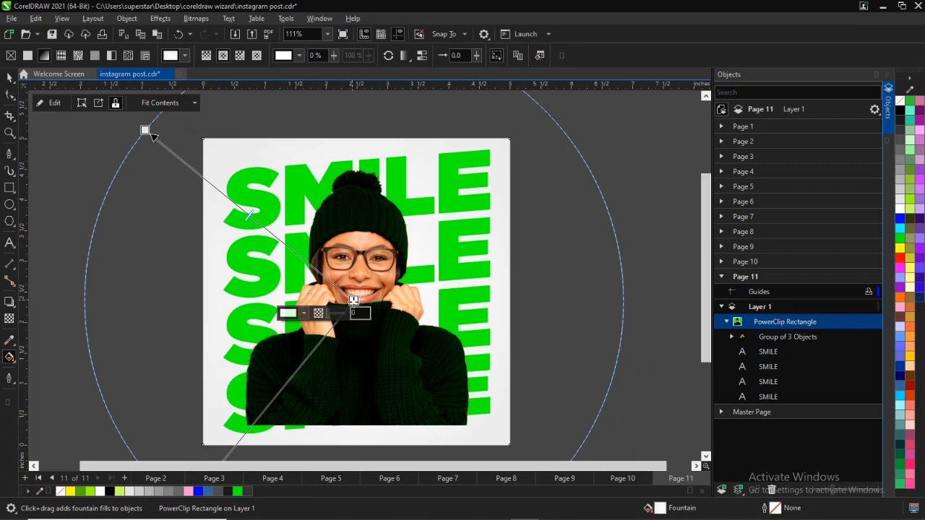
Copy the footer objects with the services text, divider, contact details and Reach us today! label from page 10.
key("space")
left_click(544, 295)
key("Page_Up")
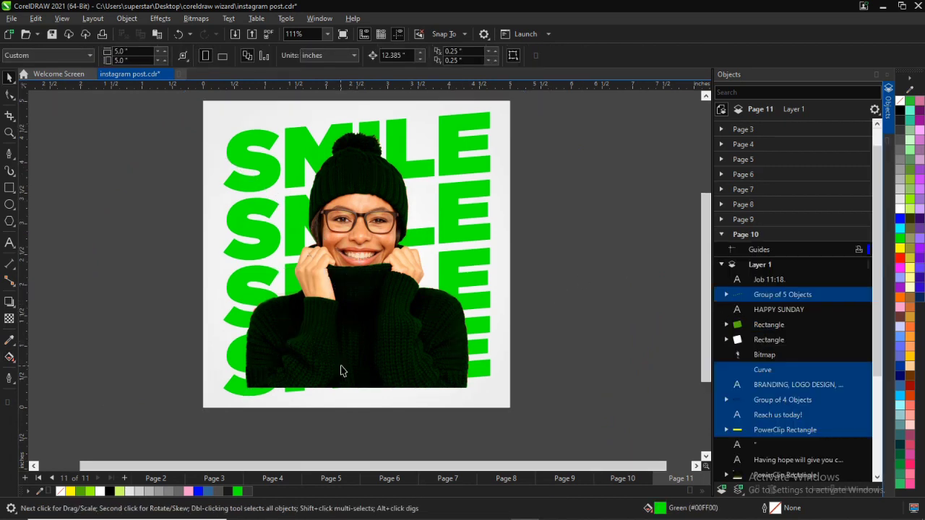
Inside the page 11 PowerClip, draw a rectangle about 5.97 by 1.26 inches across the lower edge of the design.
double_click(341, 371)
left_click(9, 188)
left_click_drag(167, 361, 535, 417)
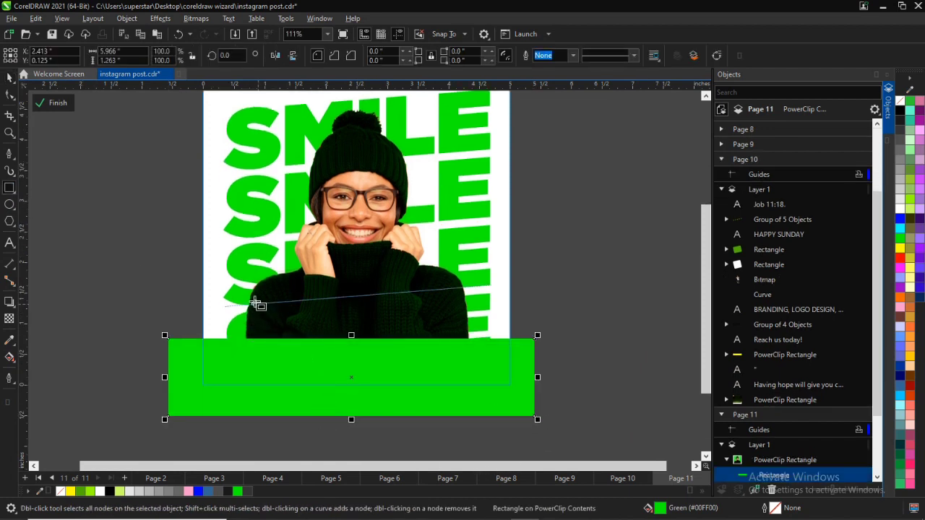
Paste the copied services and contact objects onto the footer rectangle.
key("ctrl+v")
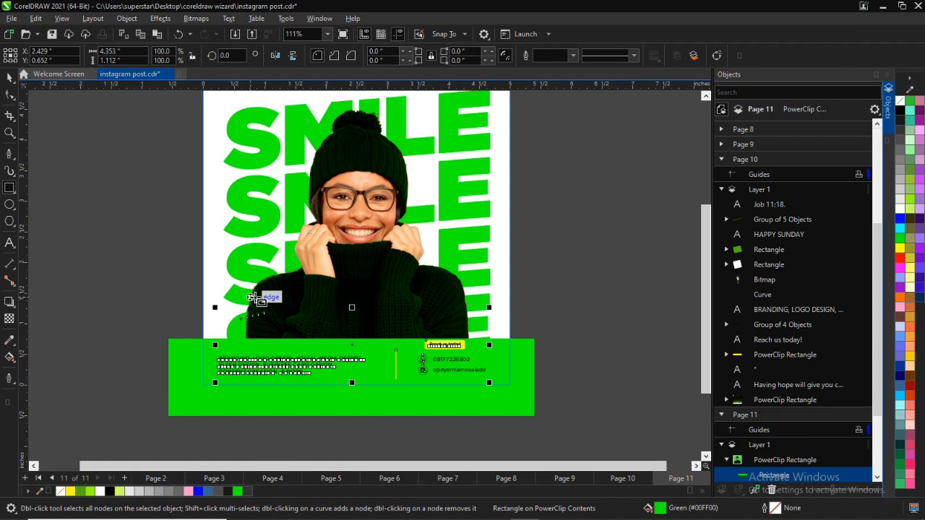
left_click(11, 77)
left_click(109, 216)
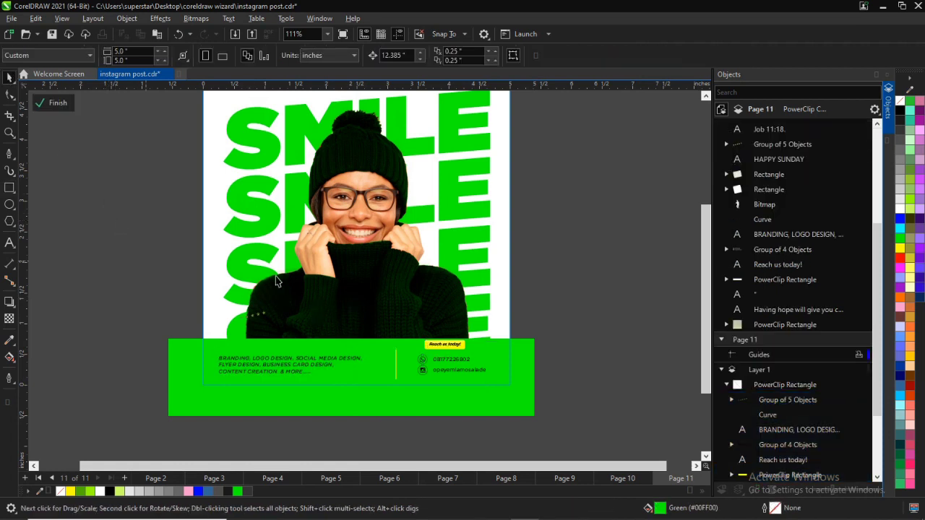
Fill the footer rectangle with white and finish editing the PowerClip contents.
scroll(504, 397, "up", 2)
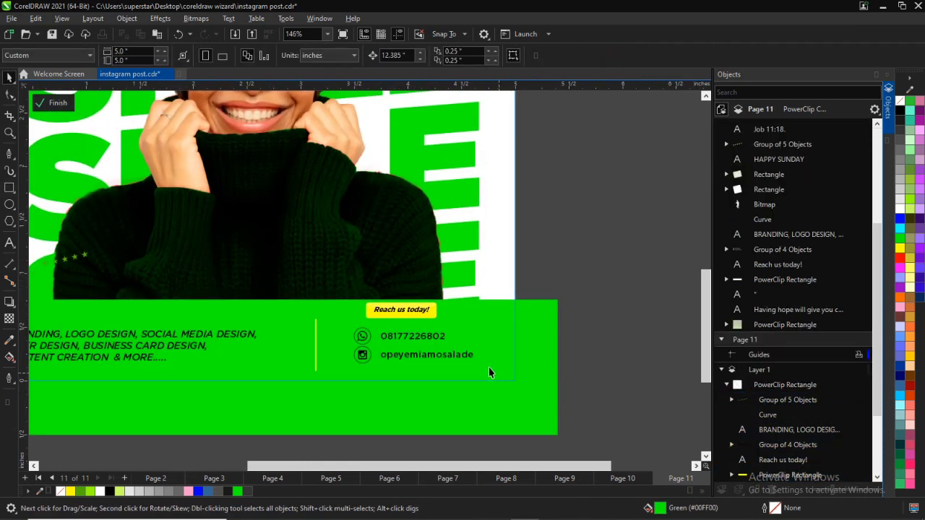
left_click(513, 330)
left_click(432, 357)
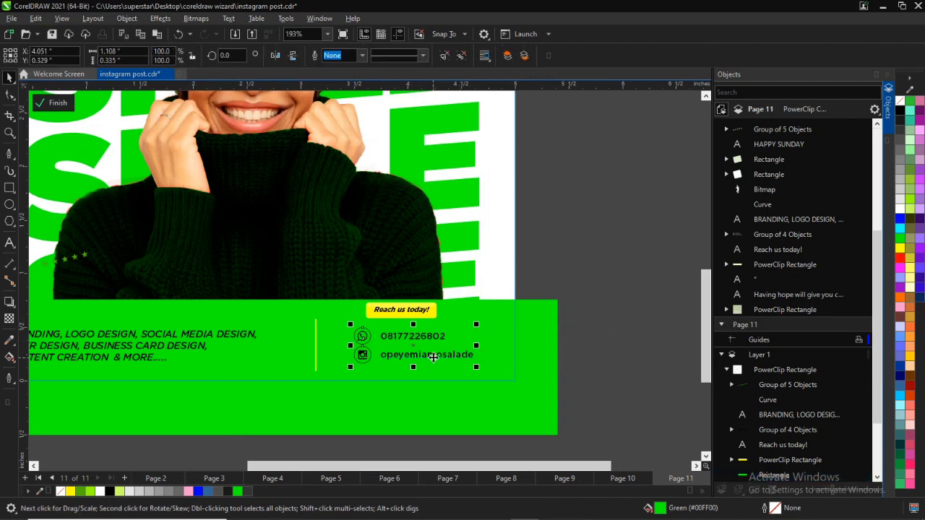
left_click(553, 401)
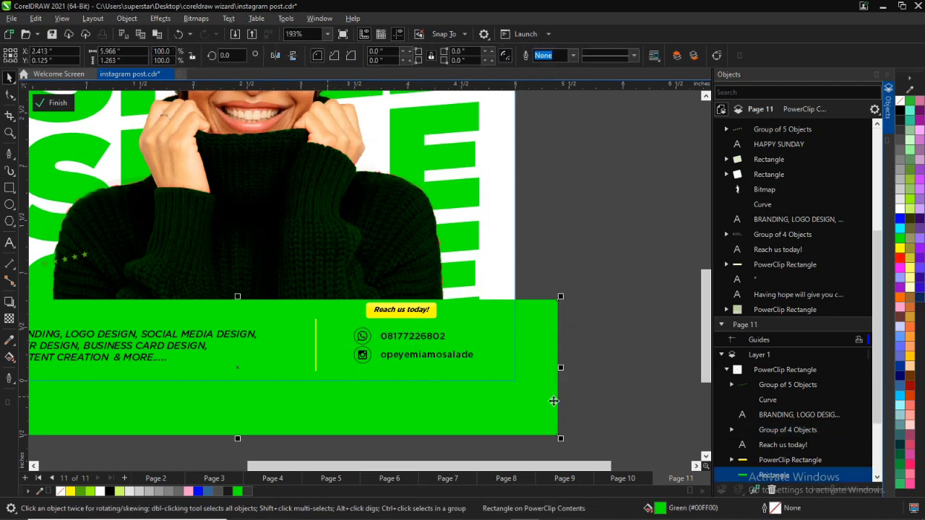
left_click(898, 211)
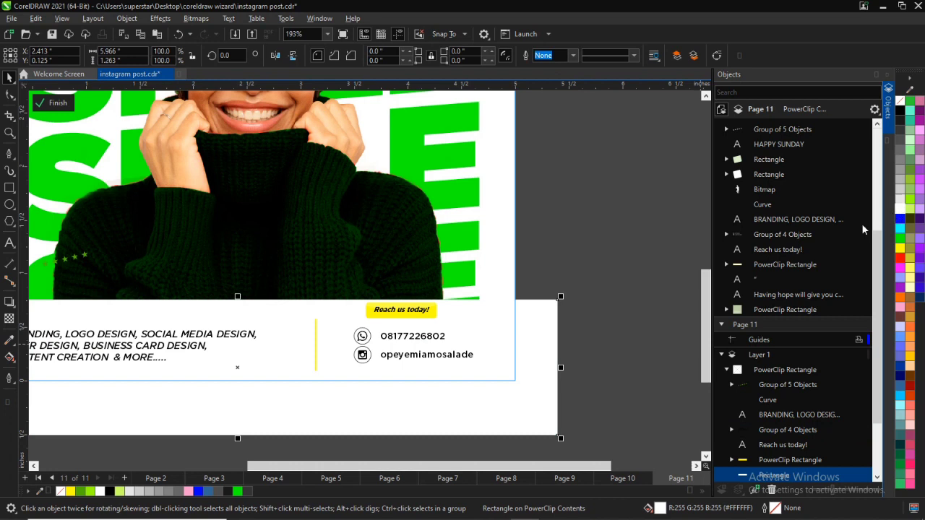
scroll(444, 351, "down", 3)
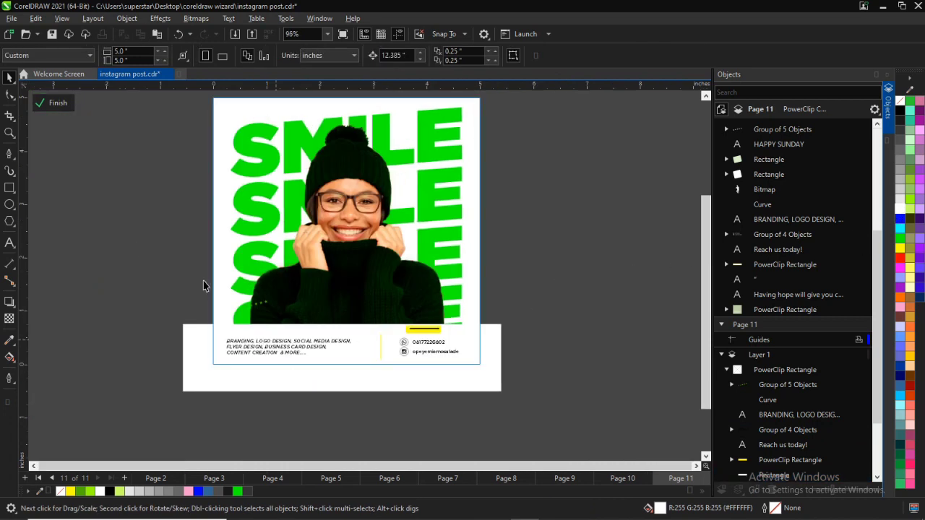
left_click(41, 102)
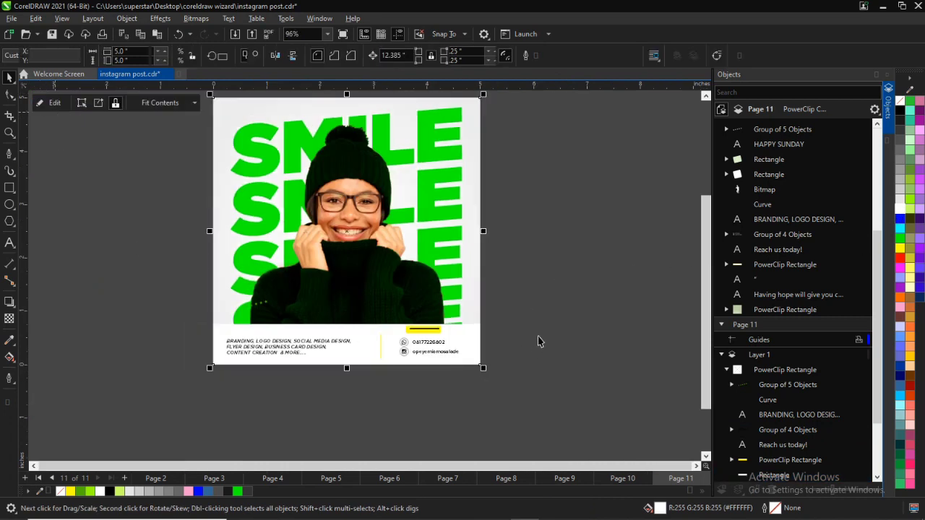
left_click(529, 311)
key("F5")
key("F4")
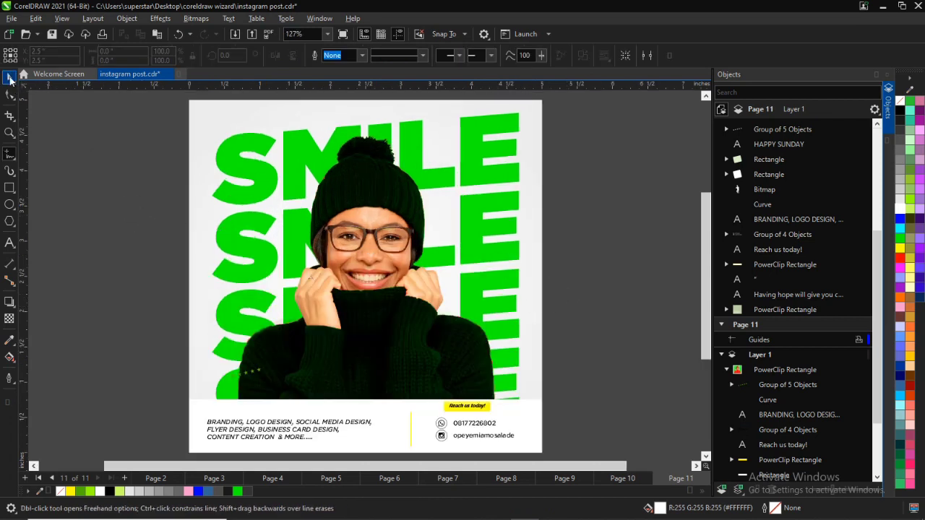
left_click(8, 77)
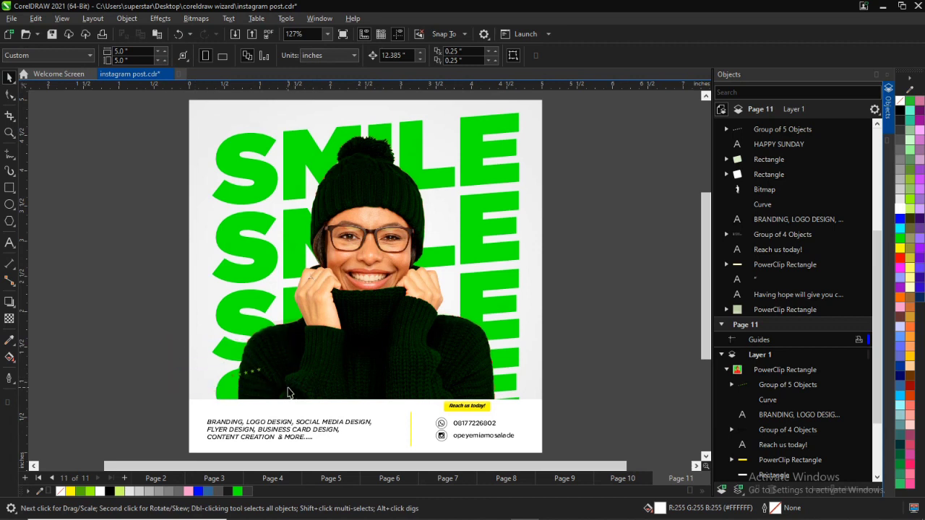
Reopen the PowerClip contents and delete the small group of five stars on the woman's sleeve.
double_click(330, 370)
left_click_drag(70, 323, 305, 397)
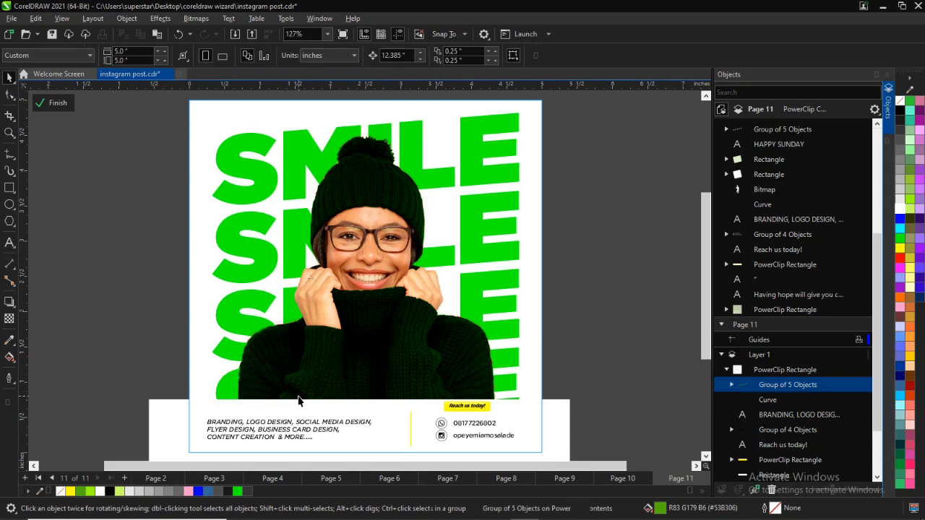
key("Delete")
Draw a circle about 0.67 inches in diameter and position it over the woman's cheek below the glasses.
scroll(388, 235, "up", 2)
scroll(383, 236, "up", 3)
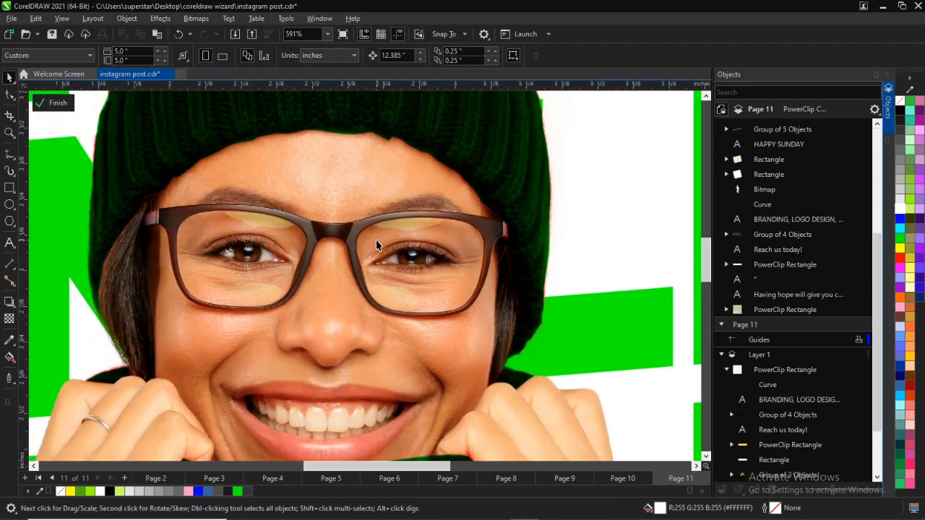
left_click(9, 204)
left_click_drag(171, 265, 339, 434)
left_click_drag(212, 346, 194, 330)
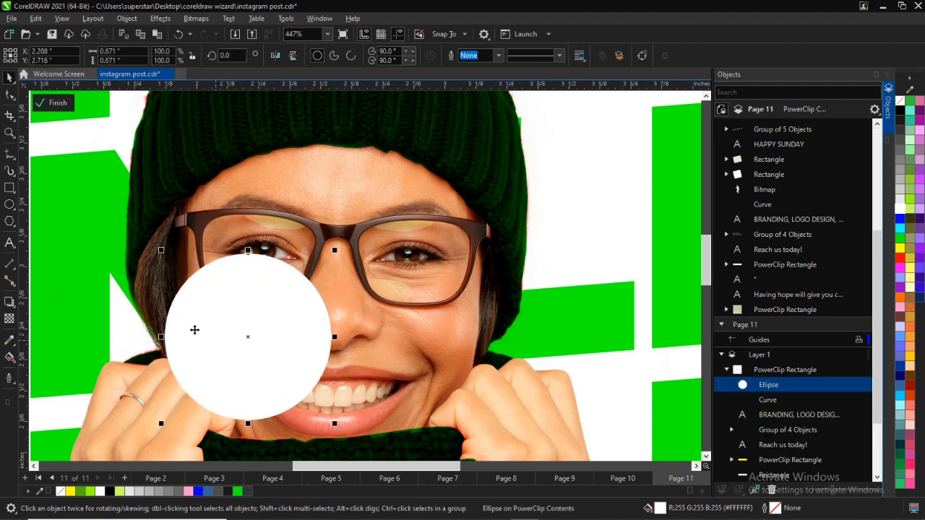
Fill the circle with green and apply a diagonal linear fountain fill running from green to yellow.
left_click(236, 492)
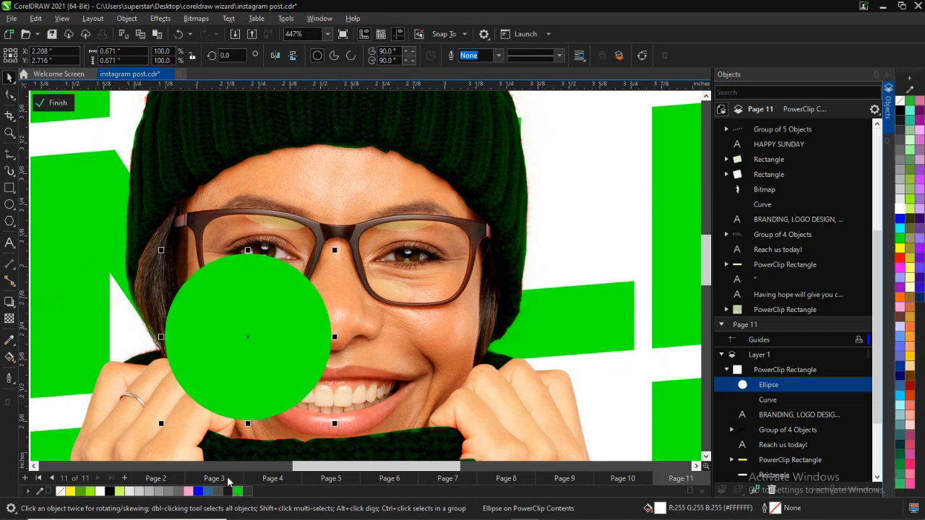
left_click(10, 357)
left_click_drag(296, 365, 215, 292)
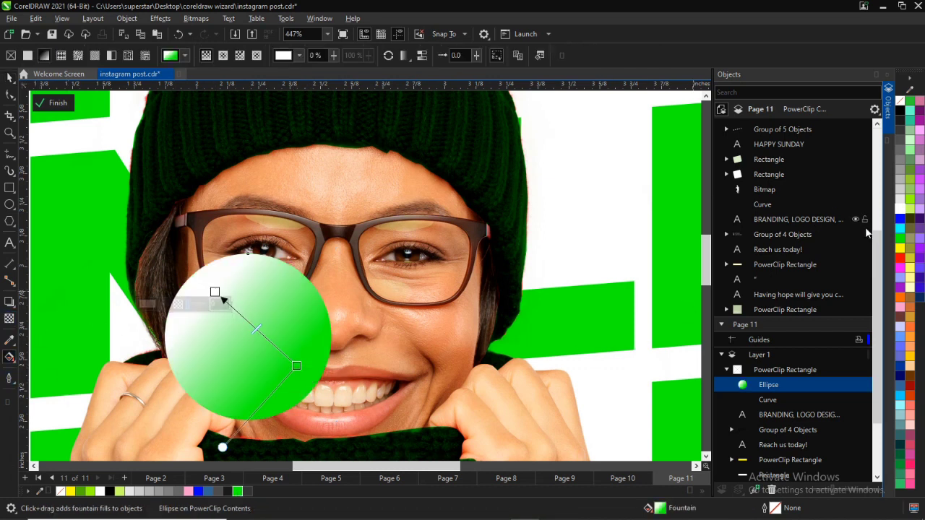
left_click(900, 250)
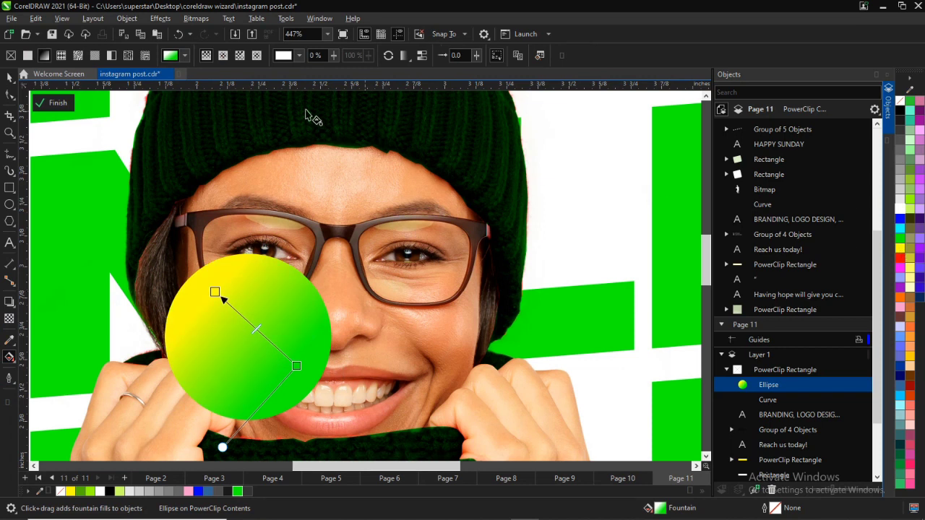
Change the circle's gradient to an elliptical fountain fill with yellow at the circle's centre and green around the edge.
left_click(223, 56)
left_click_drag(221, 295, 195, 293)
left_click_drag(255, 327, 240, 341)
key("space")
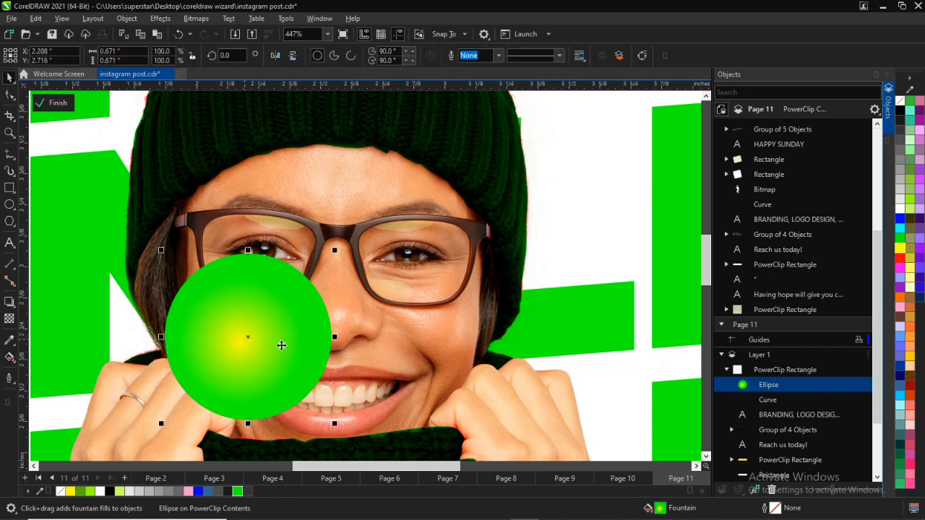
left_click(10, 357)
left_click_drag(240, 342, 249, 337)
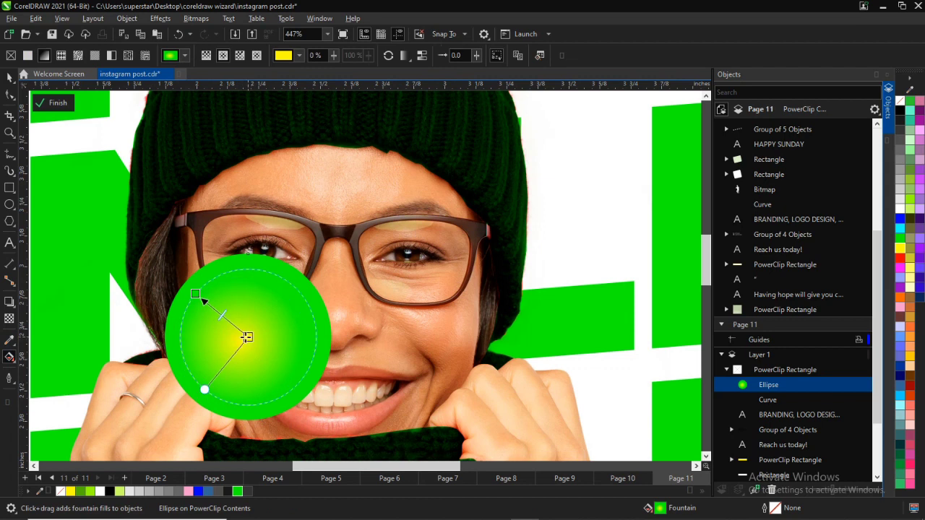
key("space")
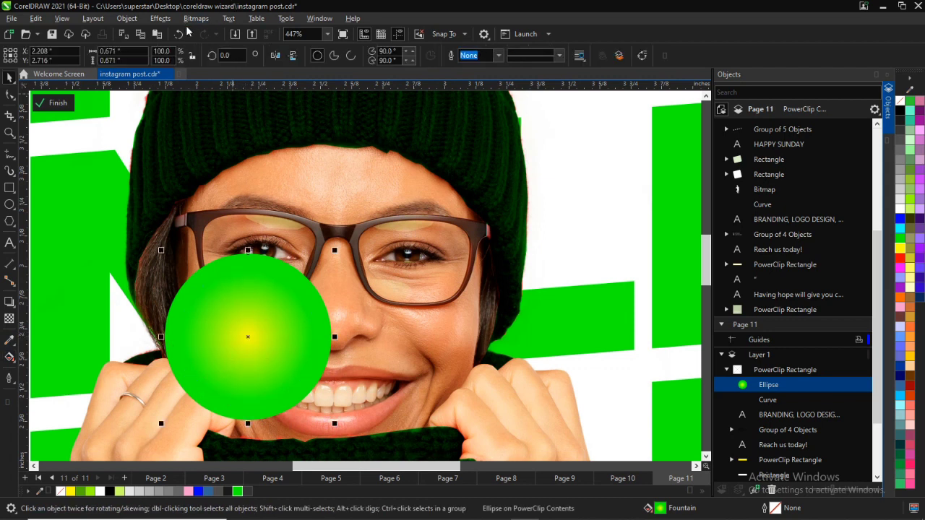
Apply a Gaussian blur with a radius of about 37.6 pixels to the gradient circle on the woman's cheek.
left_click(164, 19)
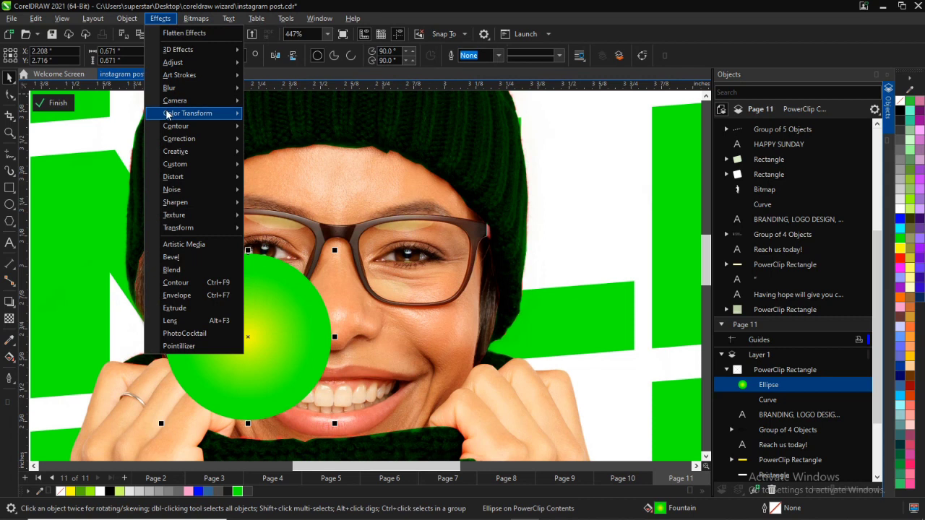
mouse_move(181, 88)
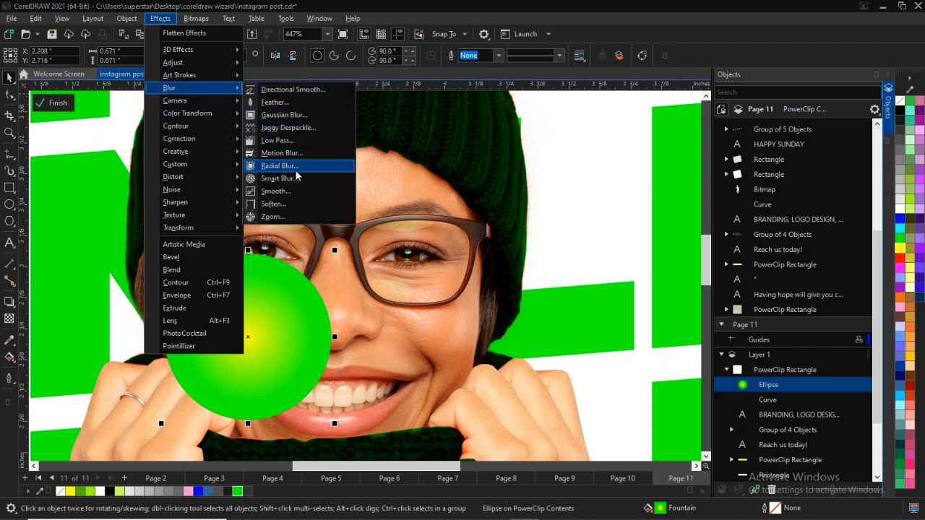
left_click(283, 115)
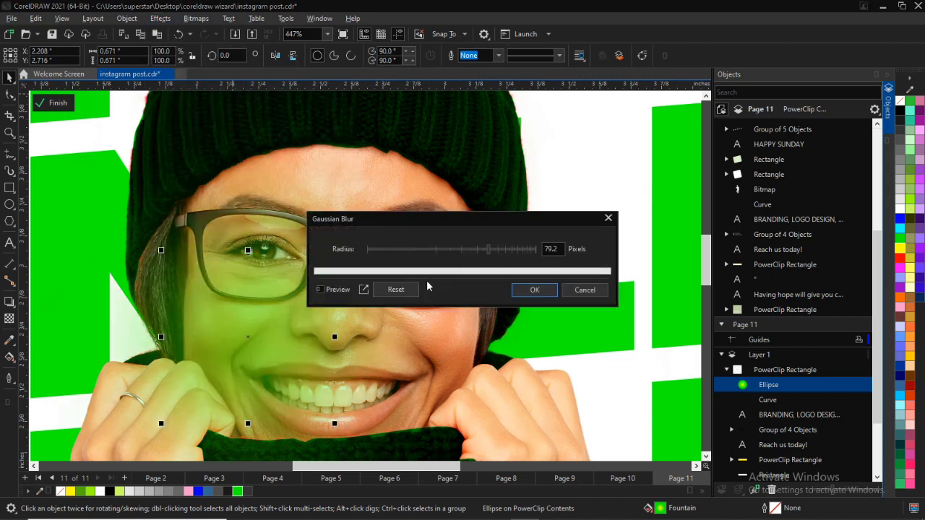
left_click(449, 256)
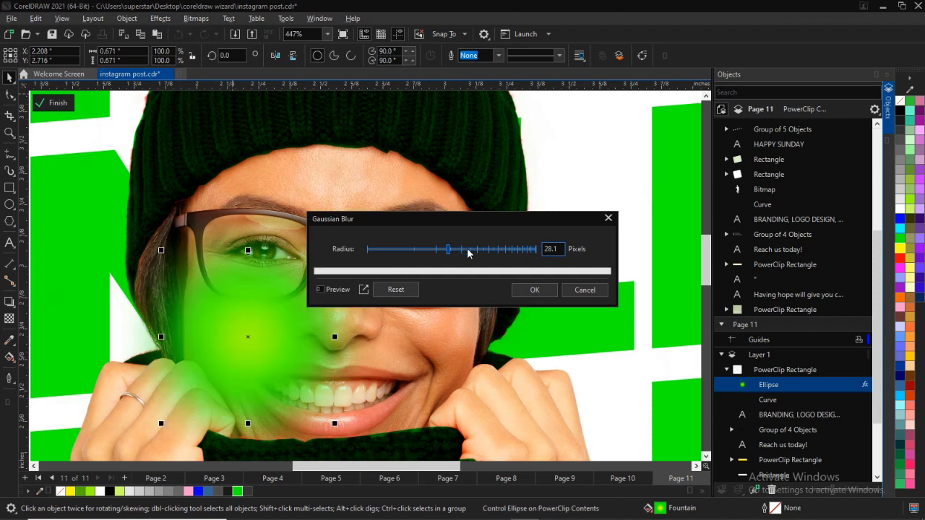
left_click(461, 253)
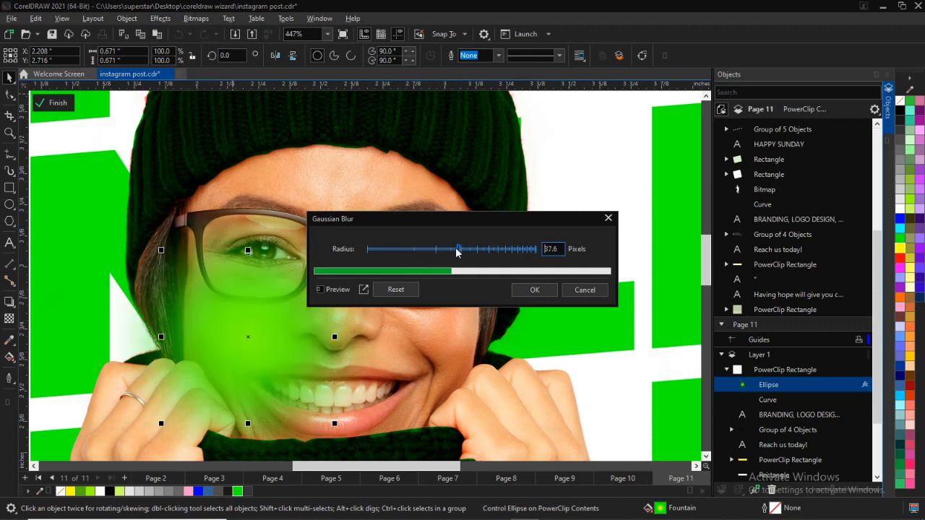
left_click(536, 290)
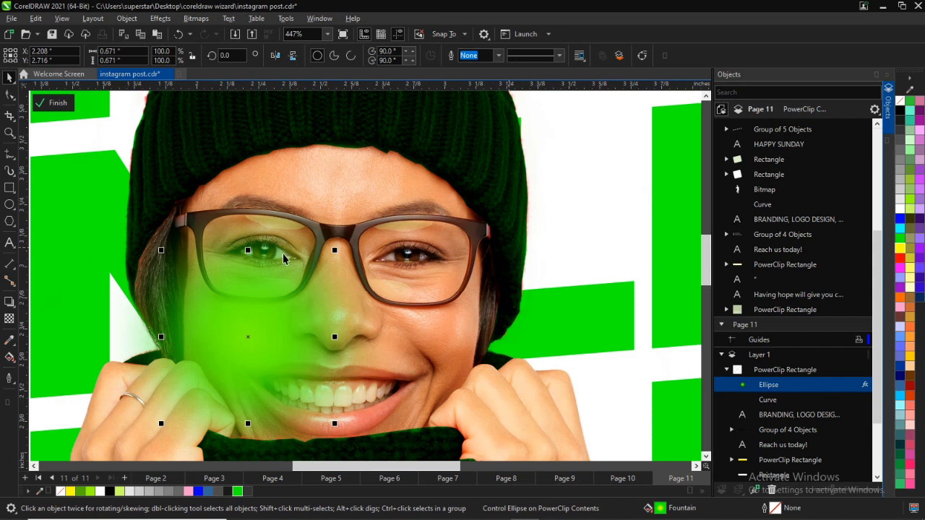
Shrink the blurred circle to about 0.545 inches and convert it to a 300 dpi RGB bitmap.
left_click_drag(335, 251, 319, 265)
left_click(196, 18)
left_click(223, 40)
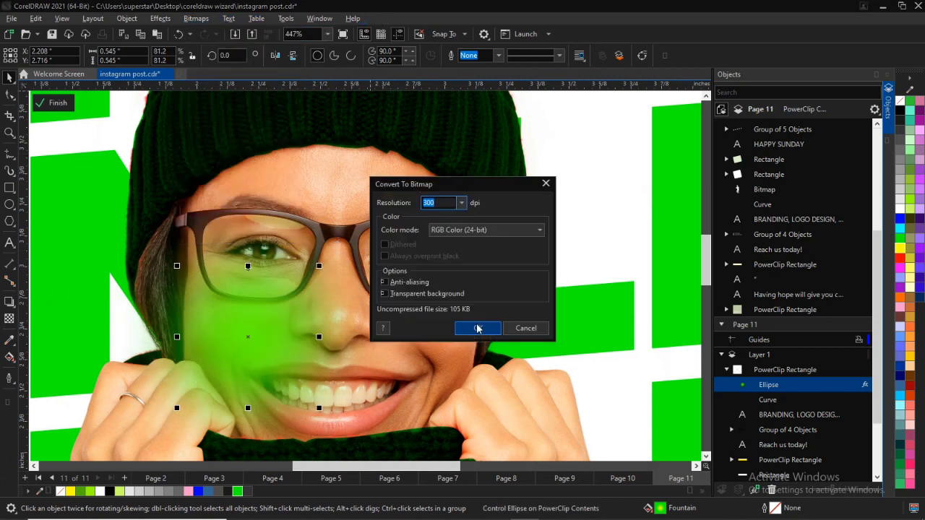
left_click(477, 329)
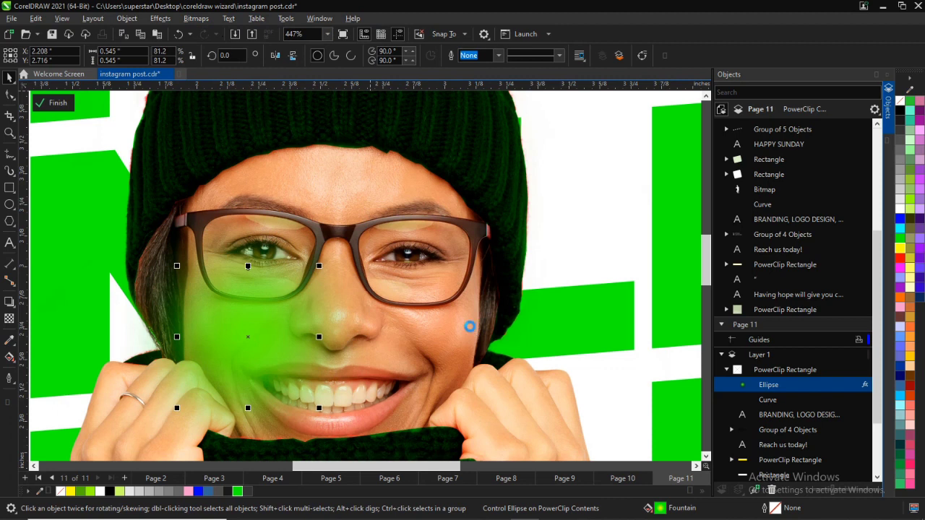
Set the glow bitmap's transparency merge mode to Overlay.
left_click(9, 319)
left_click(164, 56)
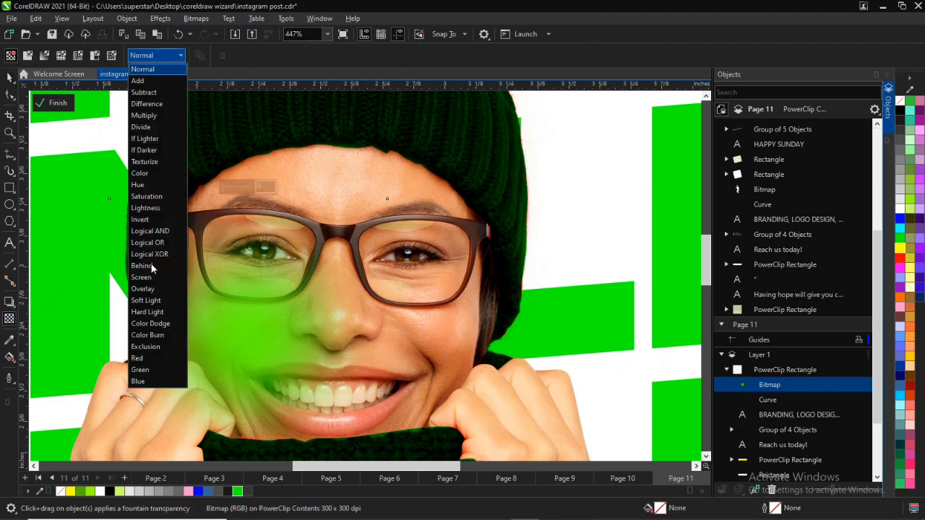
left_click(153, 289)
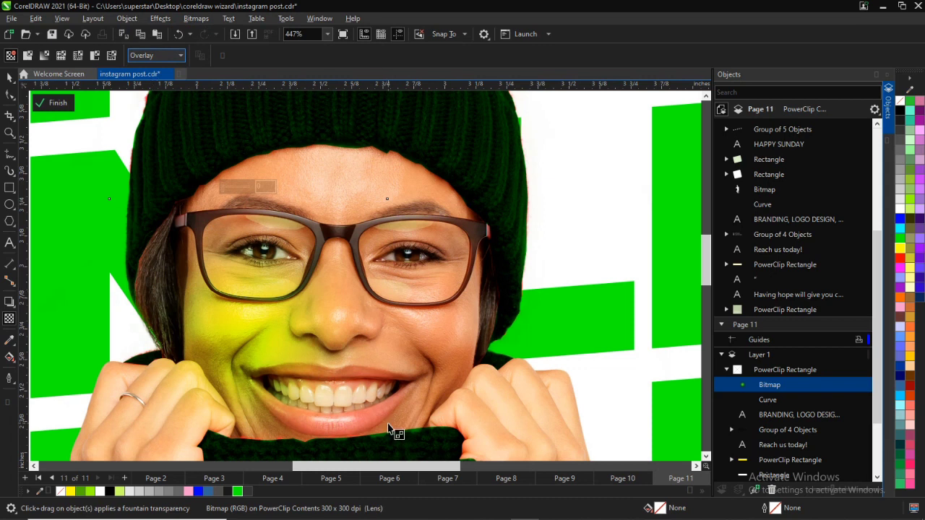
Move the glow bitmap to the woman's opposite cheek so it also covers the edge of her raised hand.
left_click(9, 77)
scroll(320, 384, "down", 1)
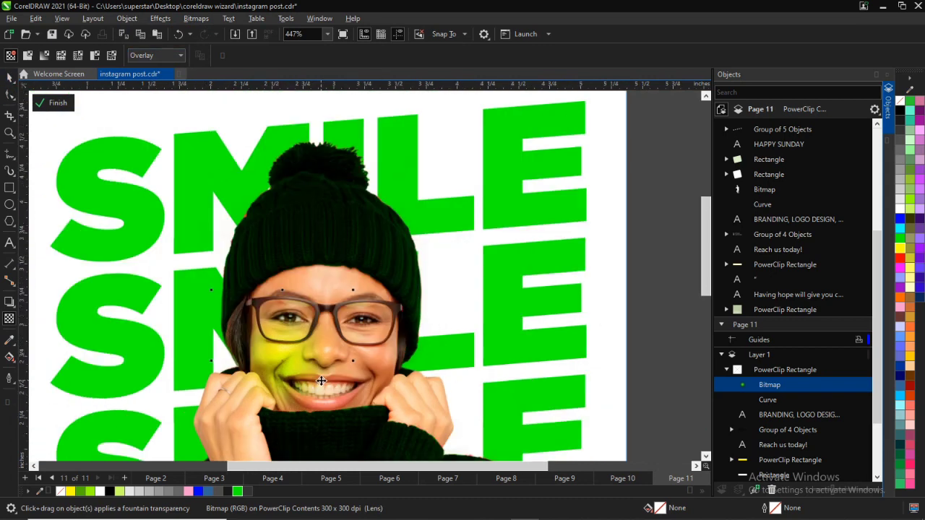
left_click_drag(289, 370, 394, 367)
left_click(512, 262, "shift")
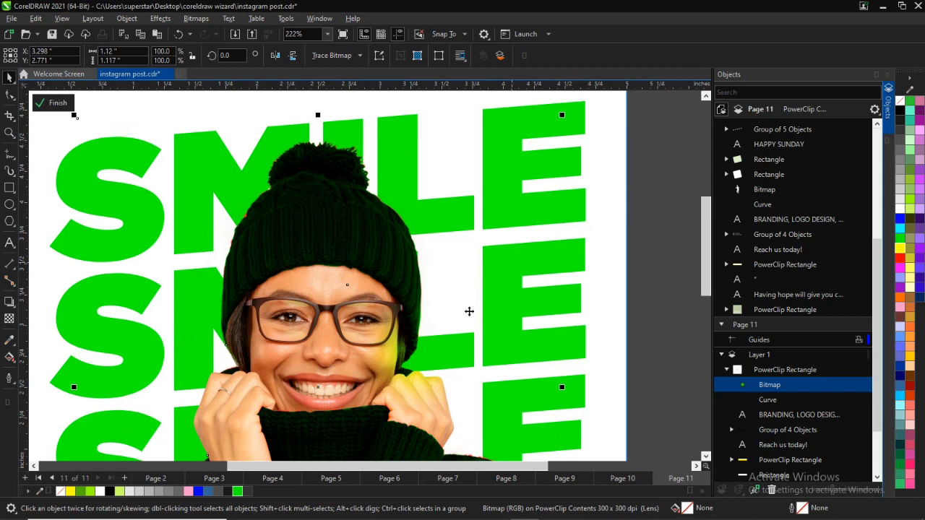
left_click(407, 358)
left_click(452, 348)
mouse_move(403, 350)
left_mouse_down()
mouse_move(397, 336)
mouse_move(404, 358)
left_mouse_up()
scroll(420, 363, "down", 2)
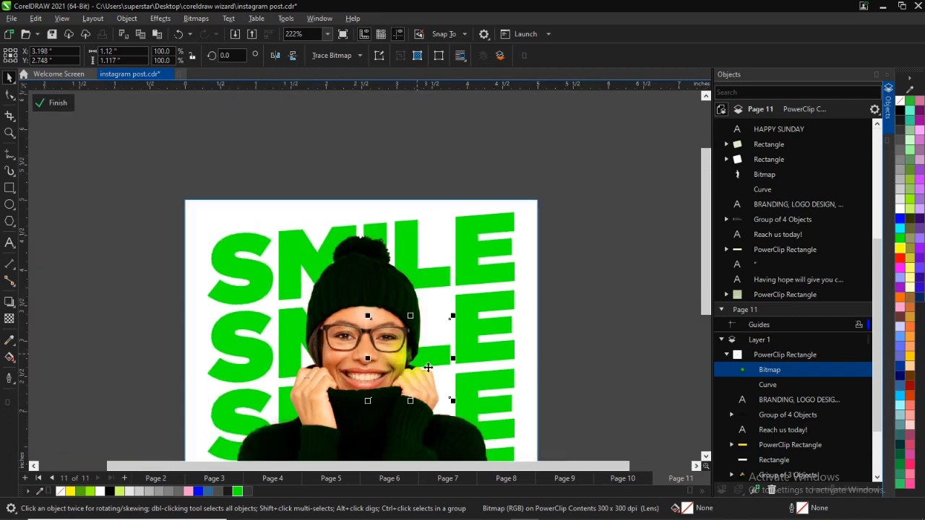
scroll(422, 379, "up", 2)
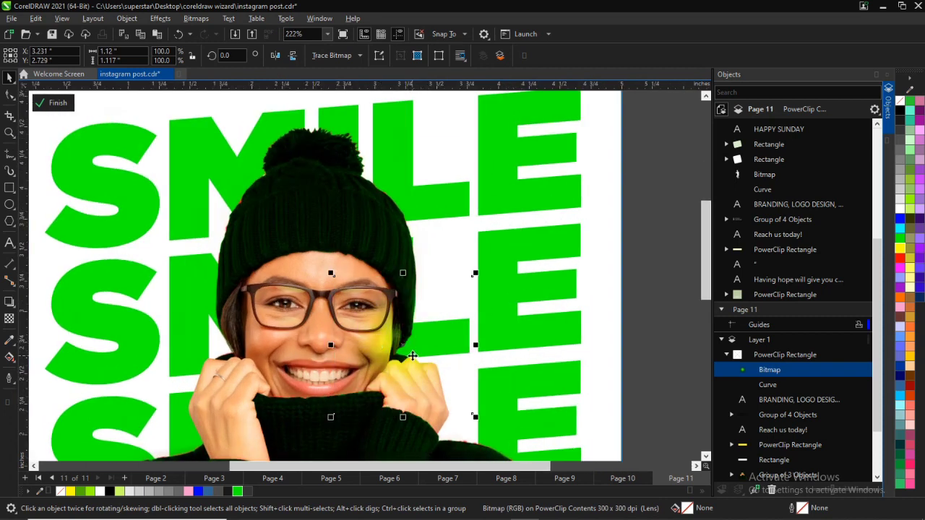
Place a copy of the glow over the woman's other cheek and hand, and adjust its position to mirror the first.
scroll(402, 367, "down", 1)
left_click_drag(399, 345, 295, 344)
right_click(252, 352)
scroll(289, 391, "up", 1)
scroll(284, 391, "up", 1)
scroll(290, 338, "up", 3)
left_click(295, 344)
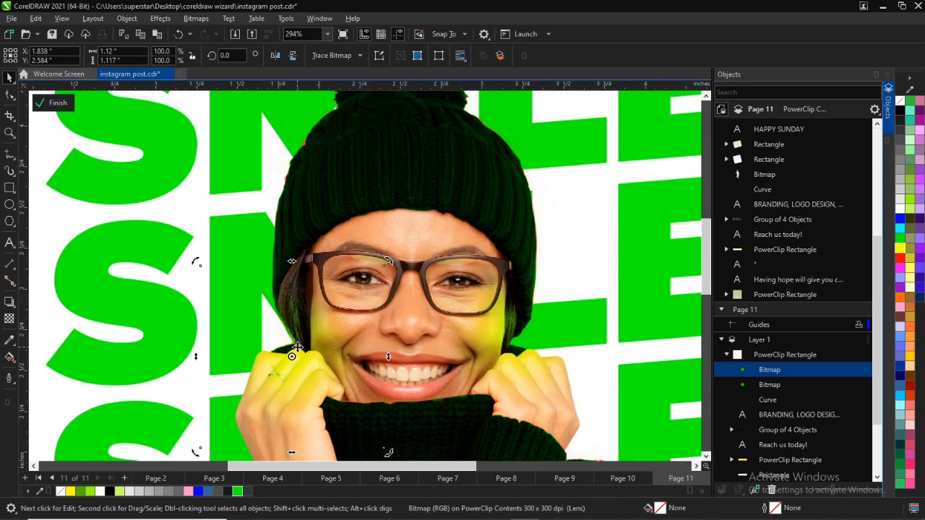
scroll(345, 370, "down", 3)
mouse_move(326, 355)
left_mouse_down()
mouse_move(339, 331)
mouse_move(304, 353)
mouse_move(312, 356)
left_mouse_up()
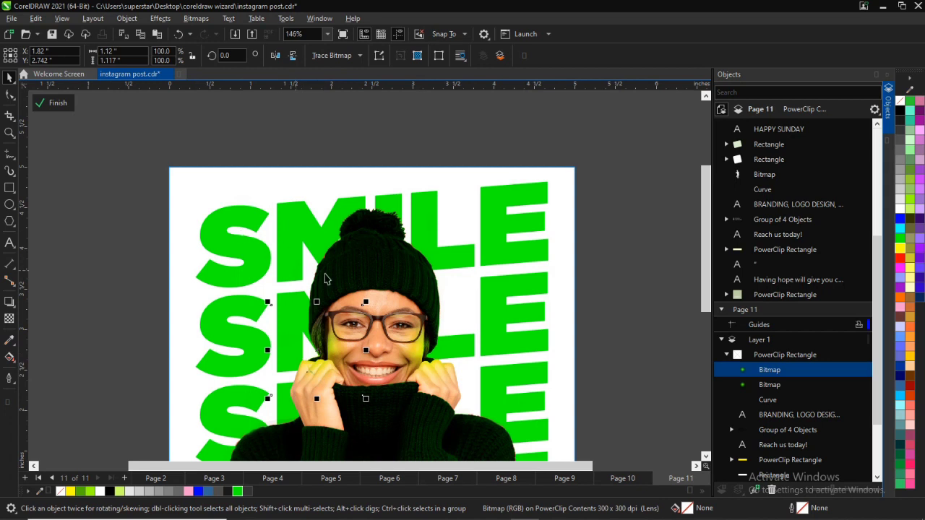
Finish editing the PowerClip contents and fill the background rectangle with plain white.
left_click(57, 102)
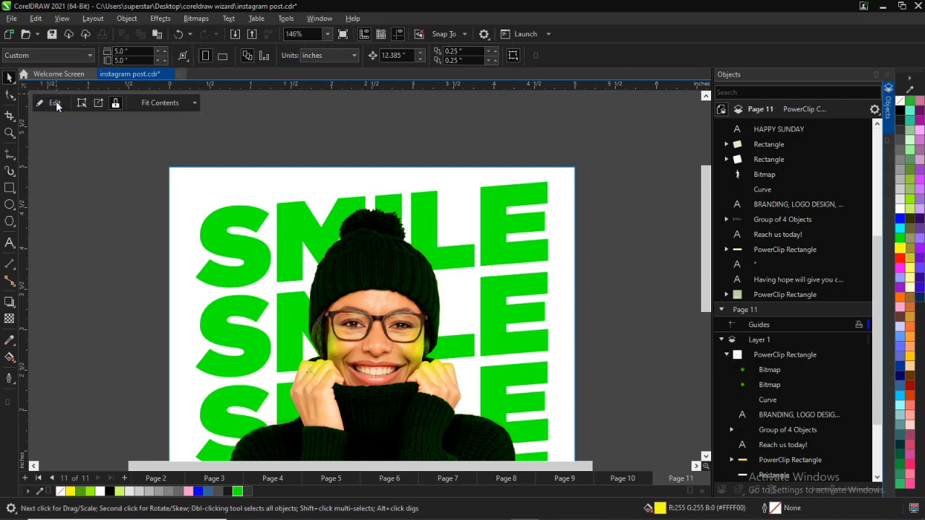
scroll(299, 299, "down", 1)
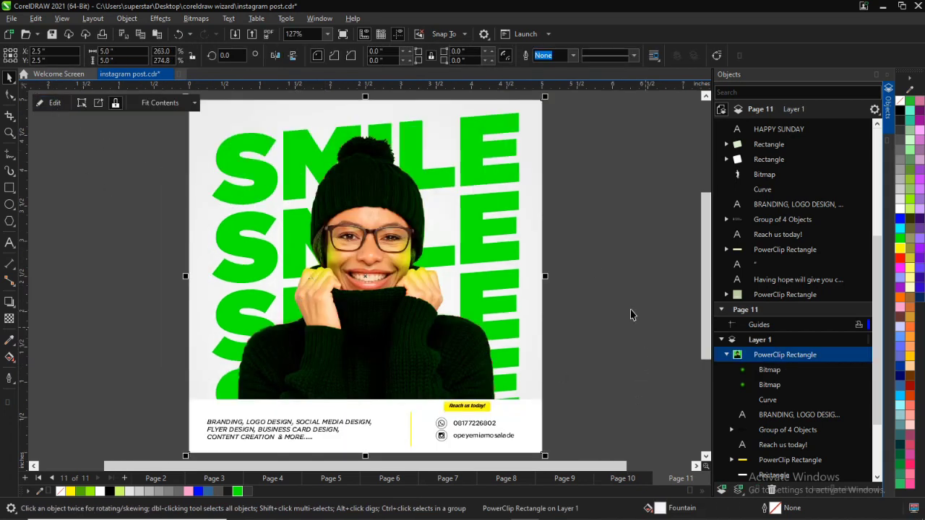
left_click(593, 266)
left_click(383, 109)
left_click(898, 209)
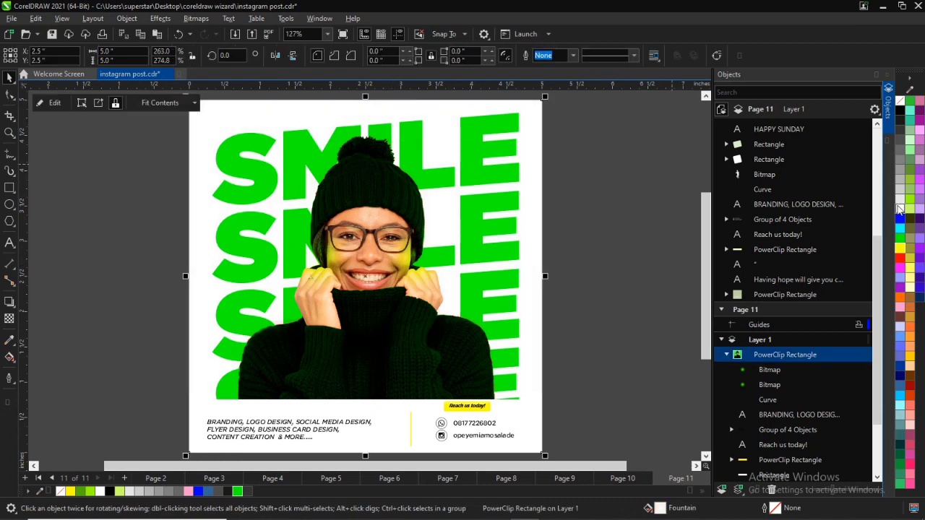
left_click(581, 275)
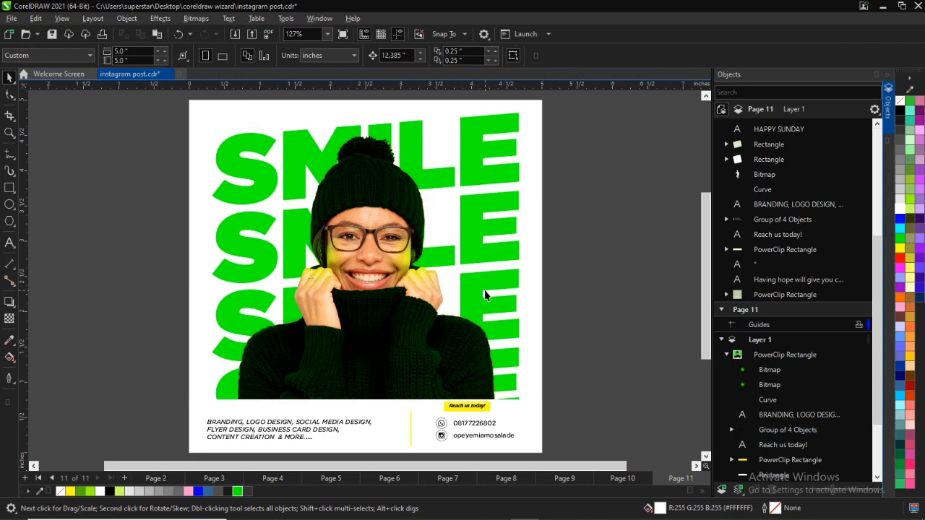
Reopen the PowerClip contents and apply a uniform transparency of roughly half to the third SMILE line.
double_click(474, 223)
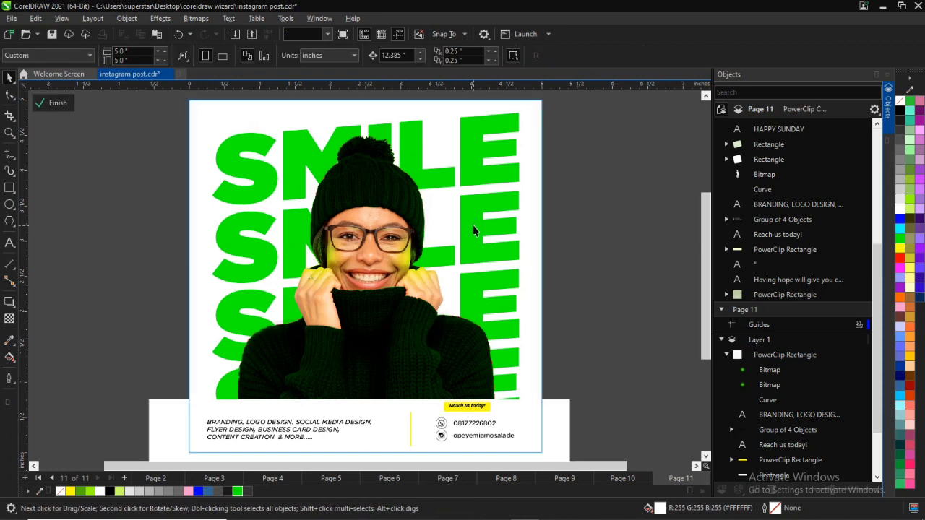
double_click(503, 208)
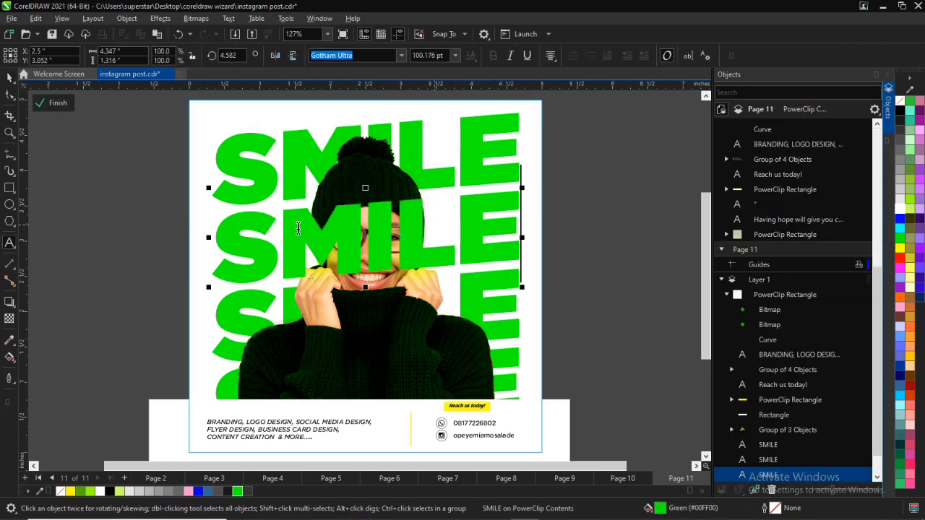
left_click(9, 78)
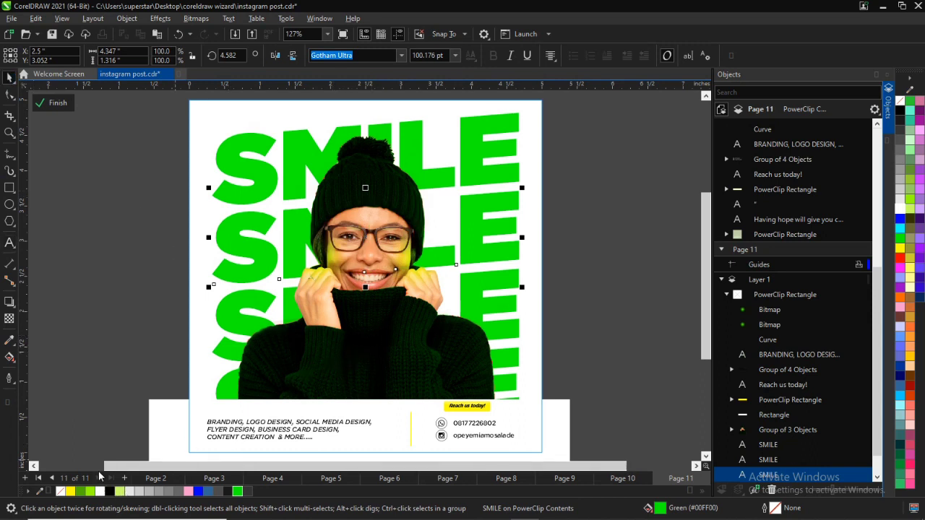
left_click(230, 326)
left_click(217, 347, "ctrl")
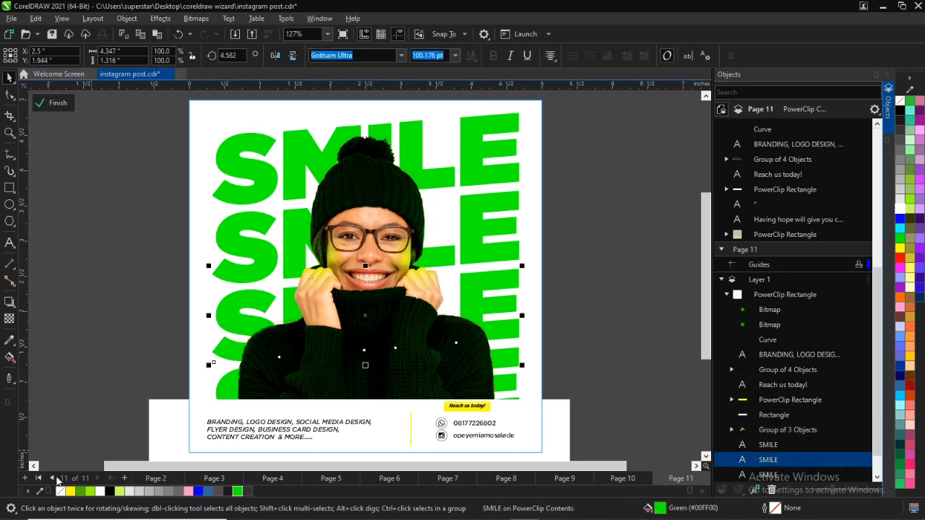
left_click(7, 323)
left_click_drag(347, 377, 357, 376)
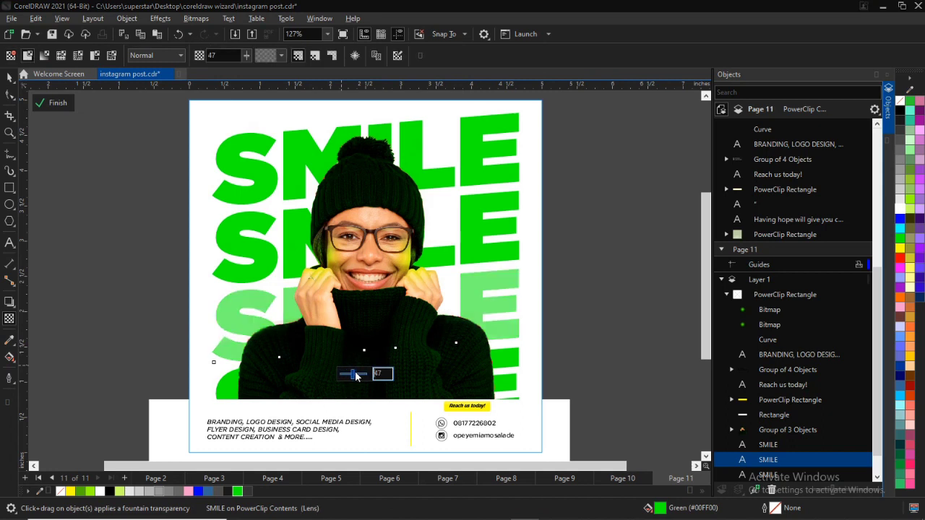
Apply a uniform transparency of 21 to the second SMILE line.
left_click(220, 386)
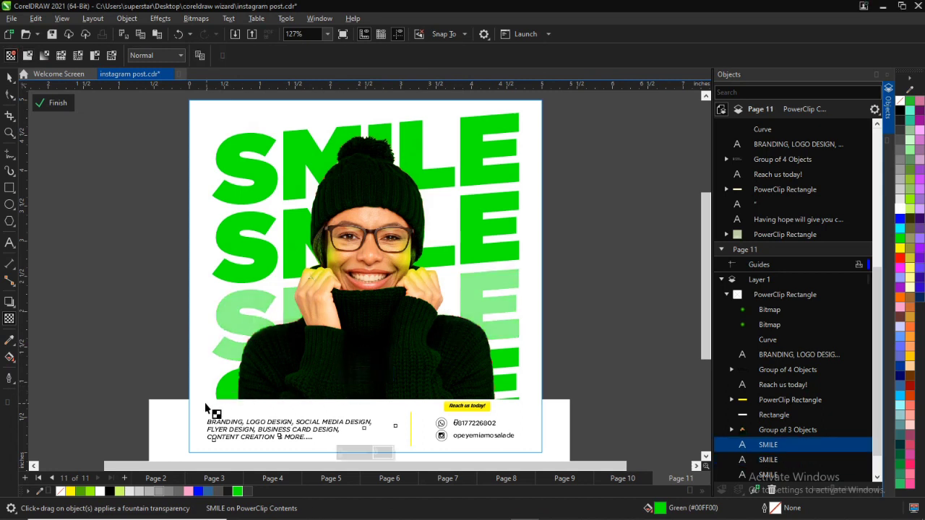
left_click(225, 262)
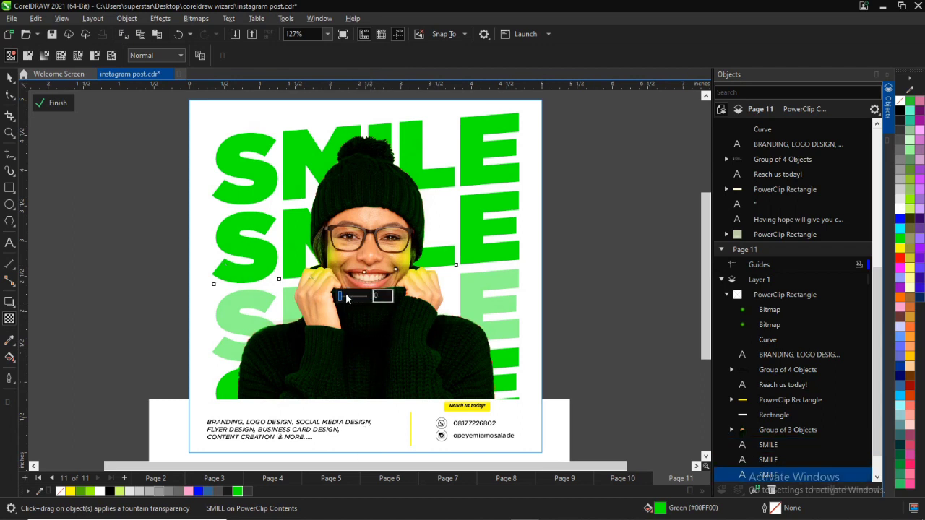
left_click(345, 295)
left_click_drag(352, 295, 344, 296)
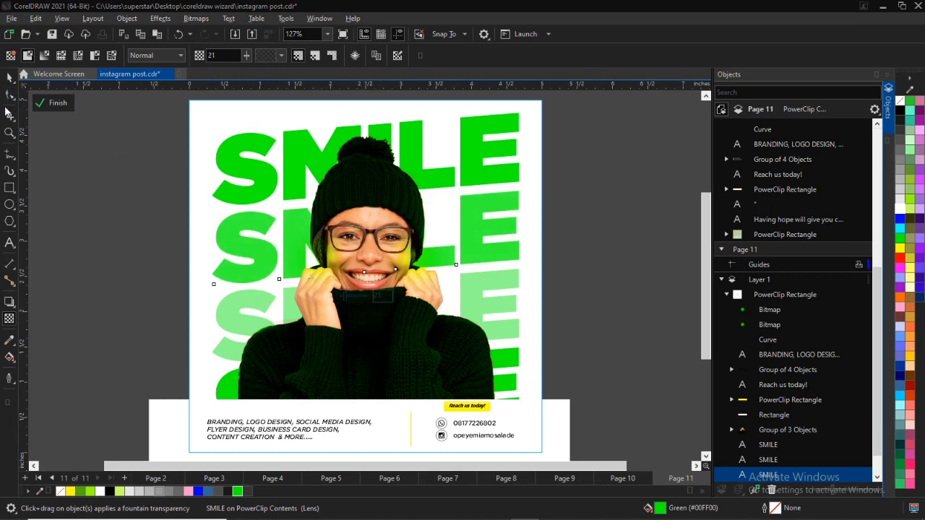
Remove the fill from the fourth SMILE line and give it a green hairline outline.
left_click(512, 356)
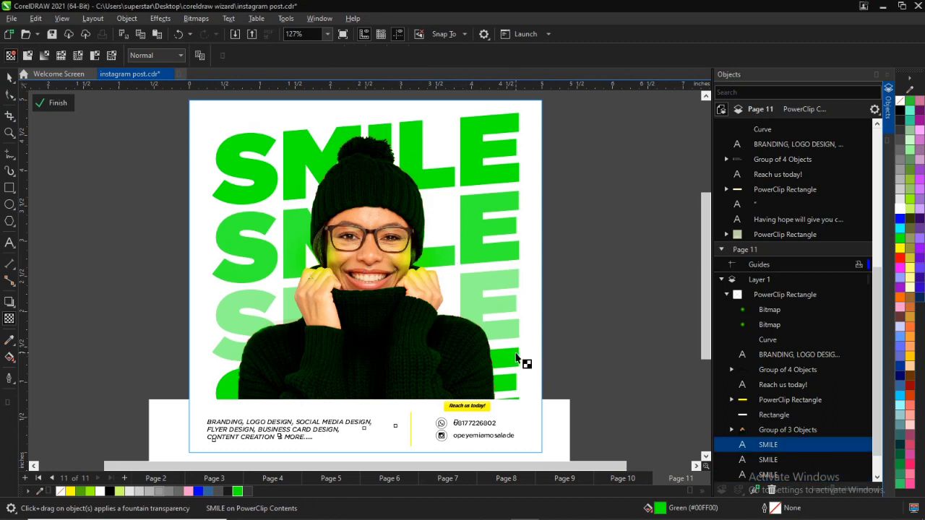
left_click(10, 77)
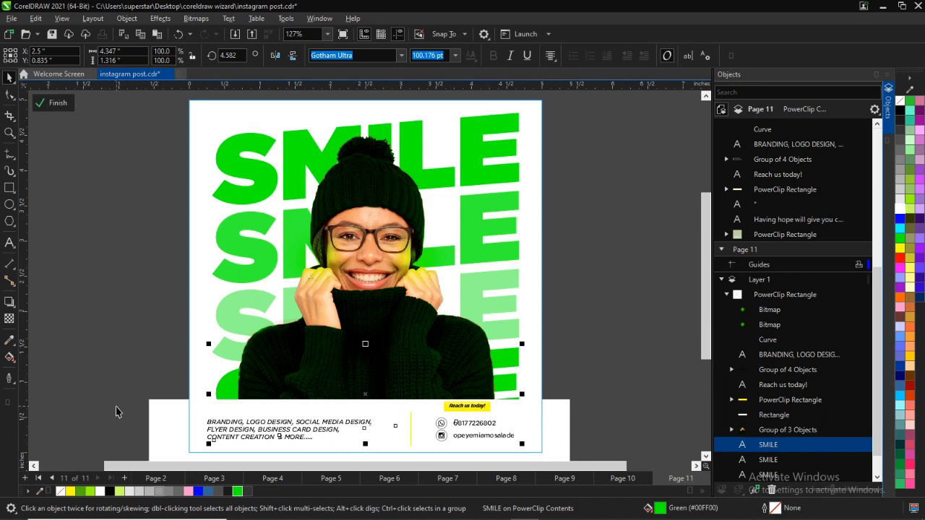
left_click(62, 492)
right_click(238, 491)
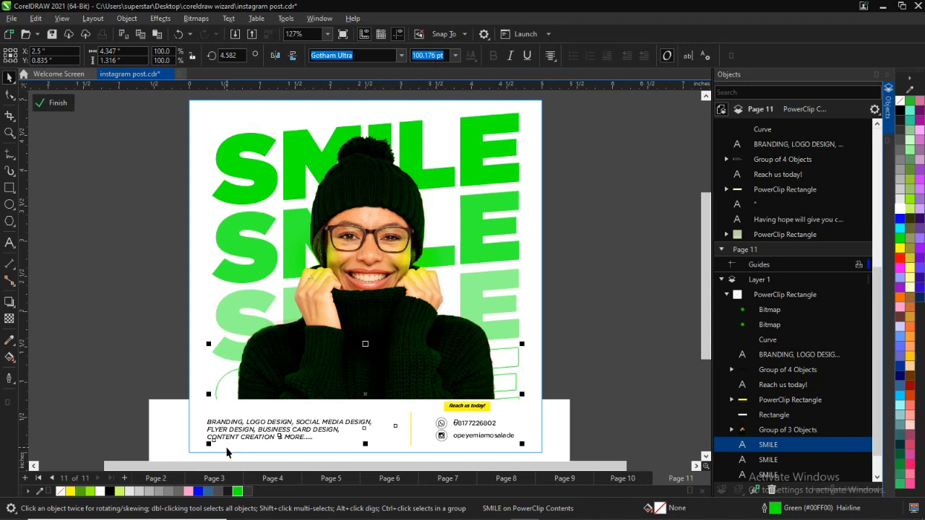
Lower the upper edge of the white footer rectangle slightly, reducing its height to about 1.2 inches.
left_click(416, 428)
scroll(412, 405, "up", 3)
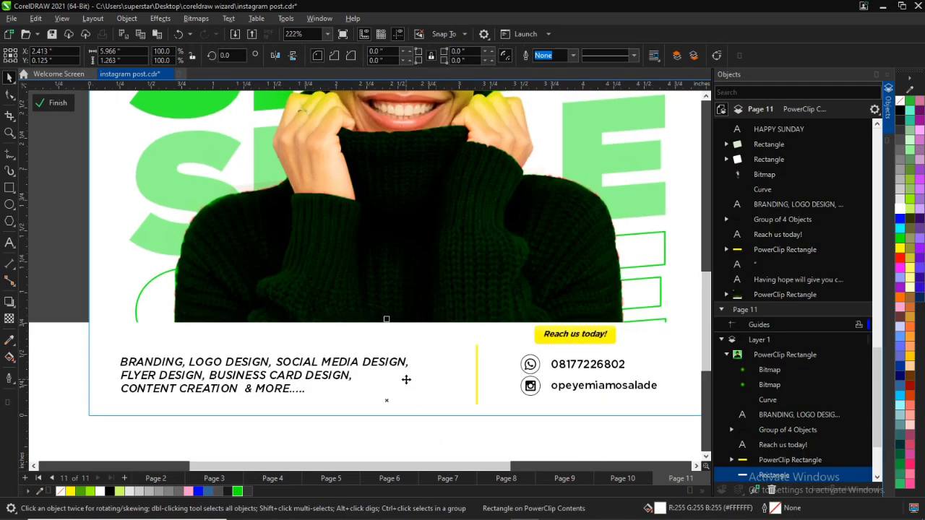
scroll(401, 362, "up", 2)
left_click_drag(366, 292, 384, 301)
scroll(384, 302, "down", 6)
scroll(370, 329, "up", 7)
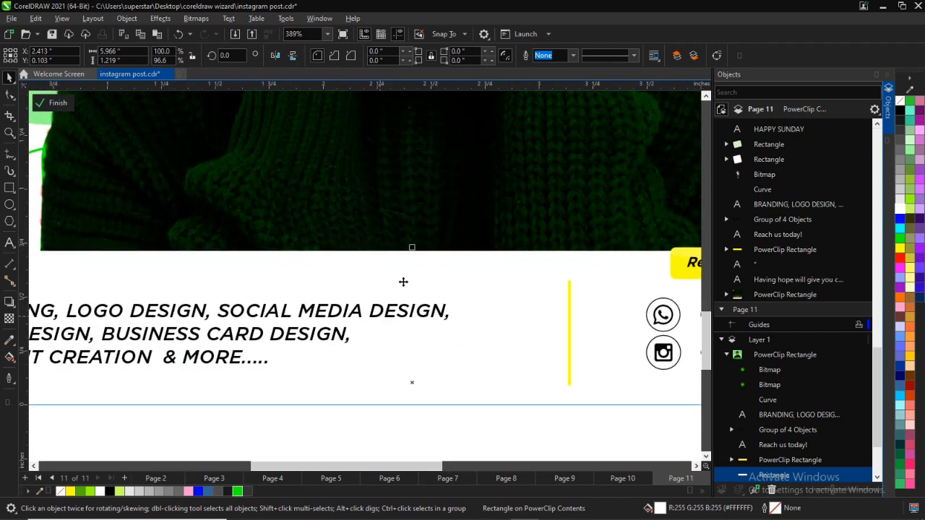
left_click_drag(412, 251, 411, 254)
scroll(411, 258, "down", 5)
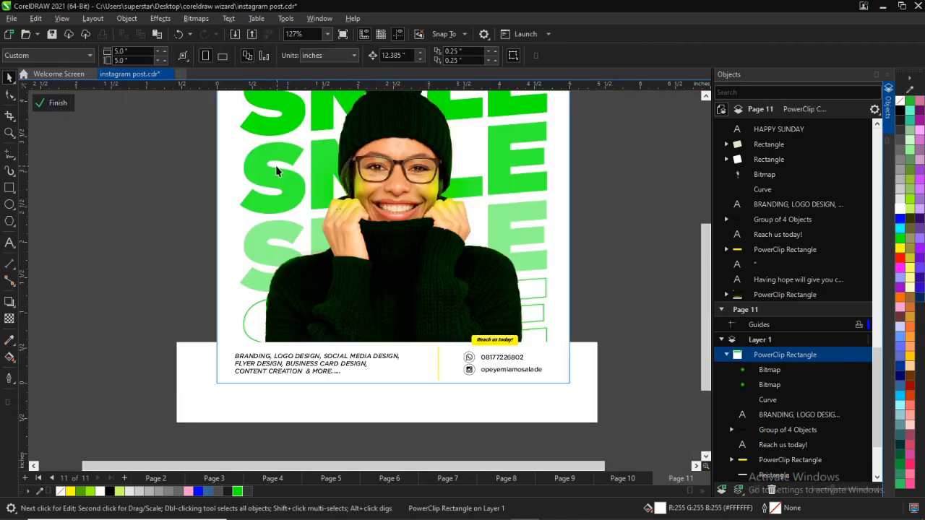
Lower the uniform transparency of the second SMILE line to about 13.
left_click(262, 173)
left_click(263, 174, "ctrl")
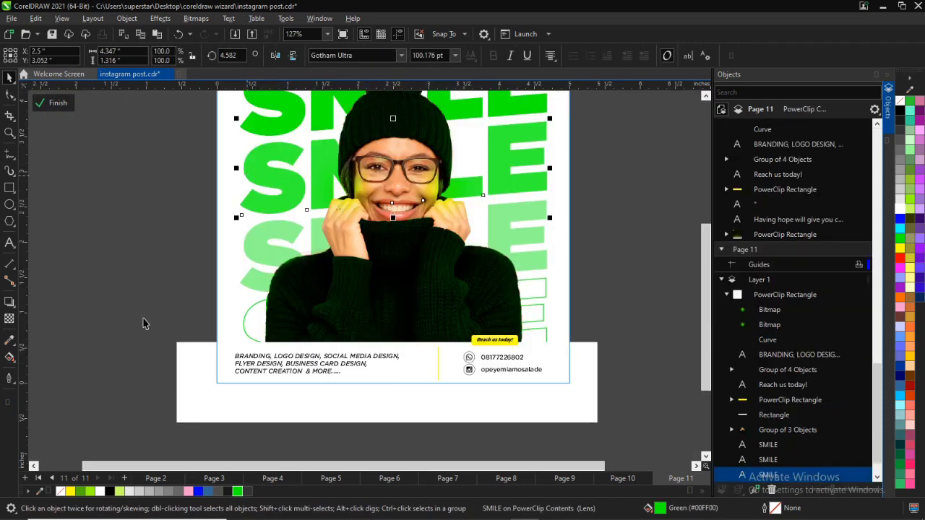
left_click(10, 319)
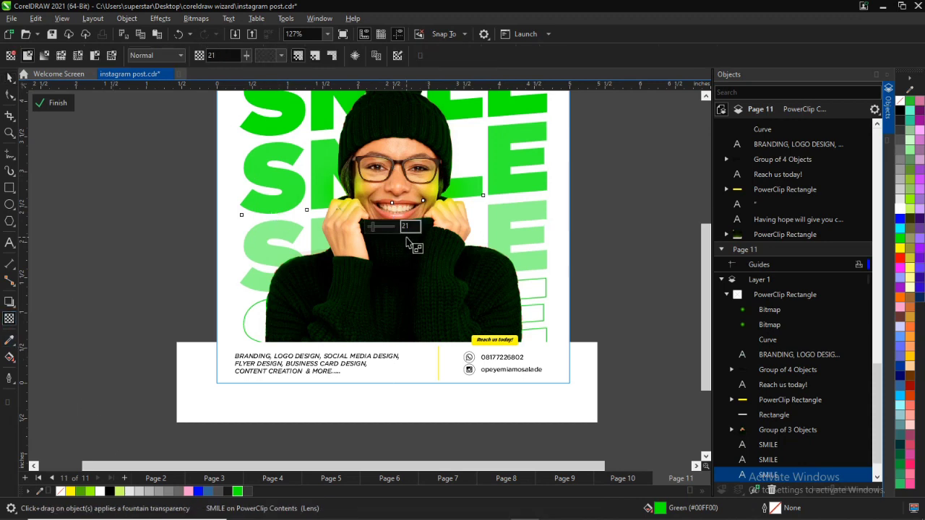
left_click_drag(371, 226, 371, 226)
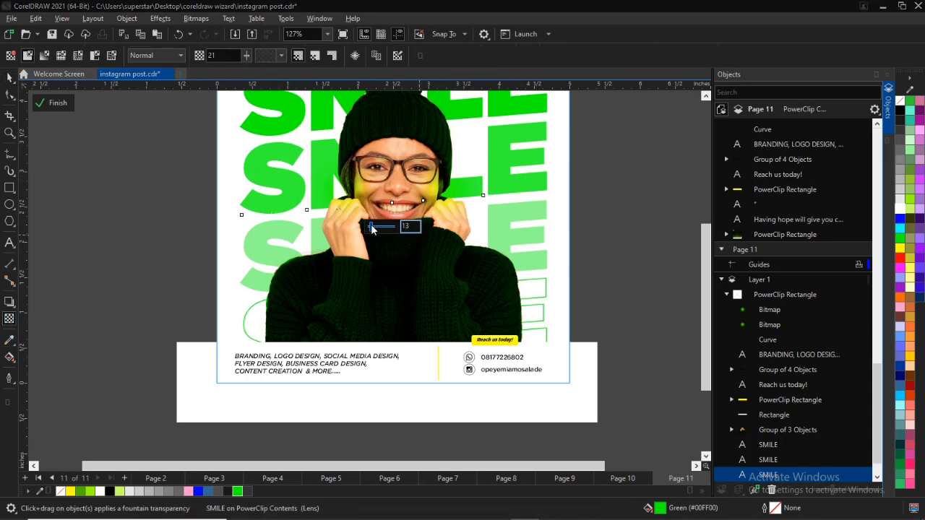
left_click(9, 78)
left_click(201, 243)
scroll(202, 238, "down", 3)
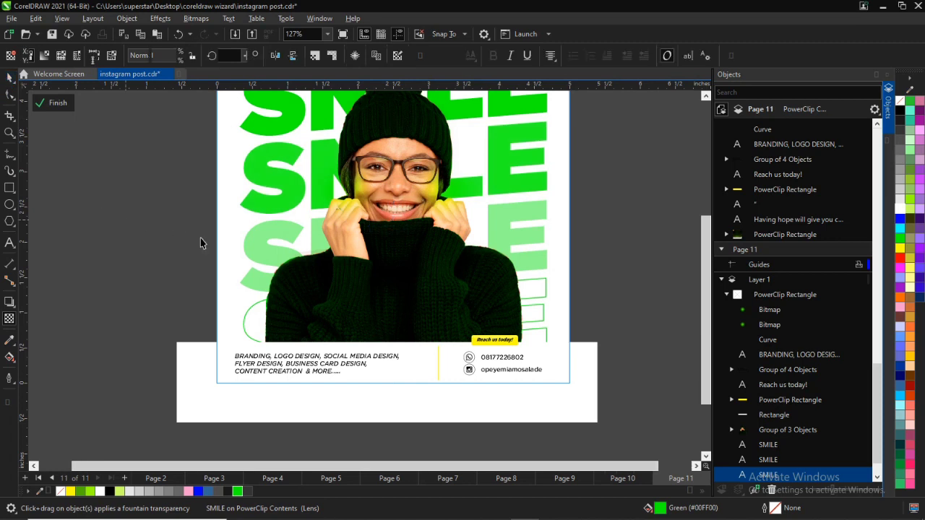
scroll(278, 174, "up", 2)
scroll(278, 173, "up", 1)
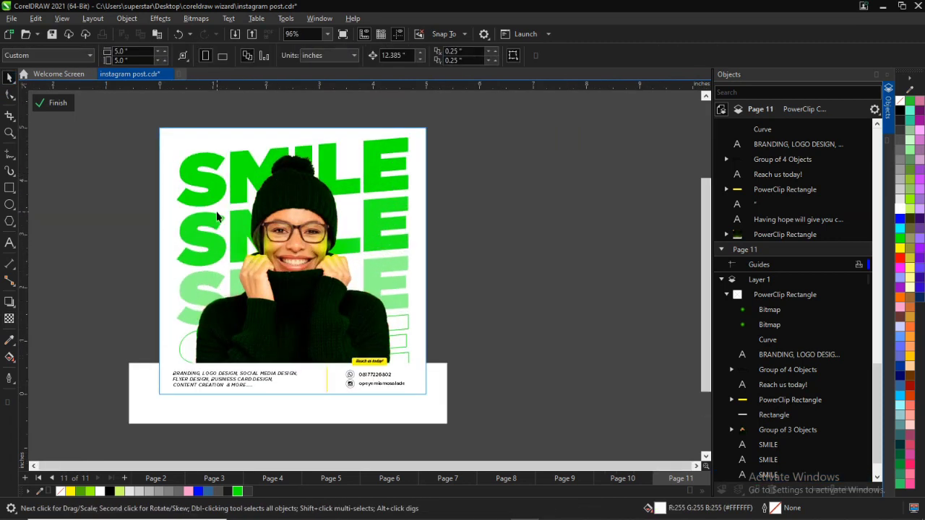
Set the uniform transparency of the second SMILE line to 20.
left_click(192, 241)
scroll(192, 241, "up", 4)
left_click(164, 278, "ctrl")
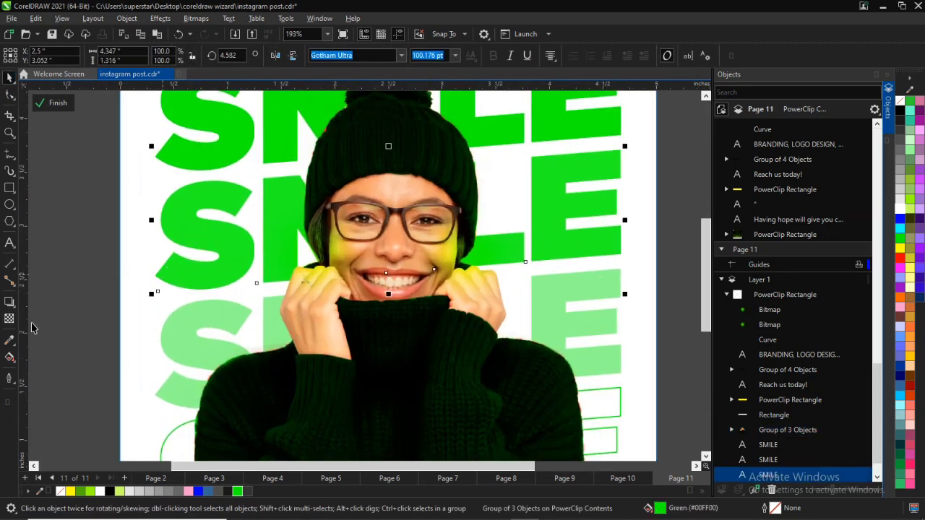
left_click(8, 318)
left_click_drag(372, 305, 369, 305)
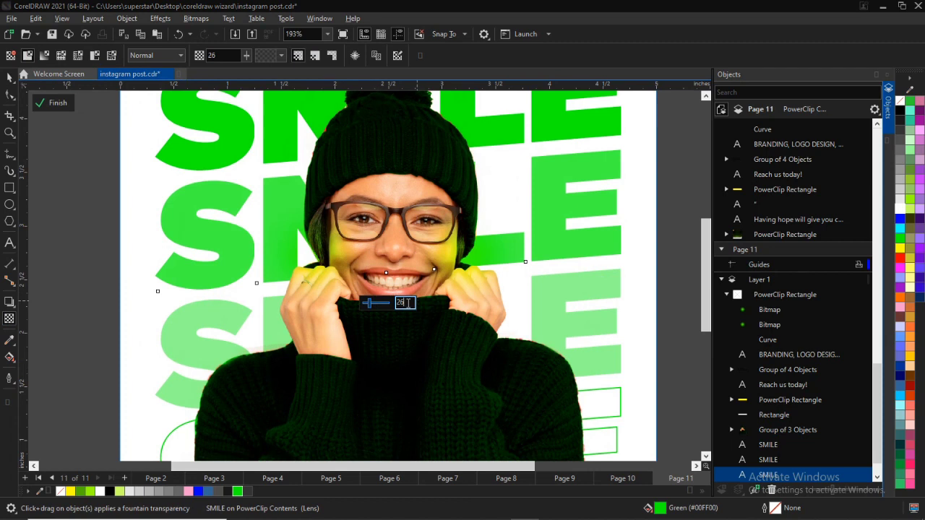
left_click_drag(401, 302, 400, 303)
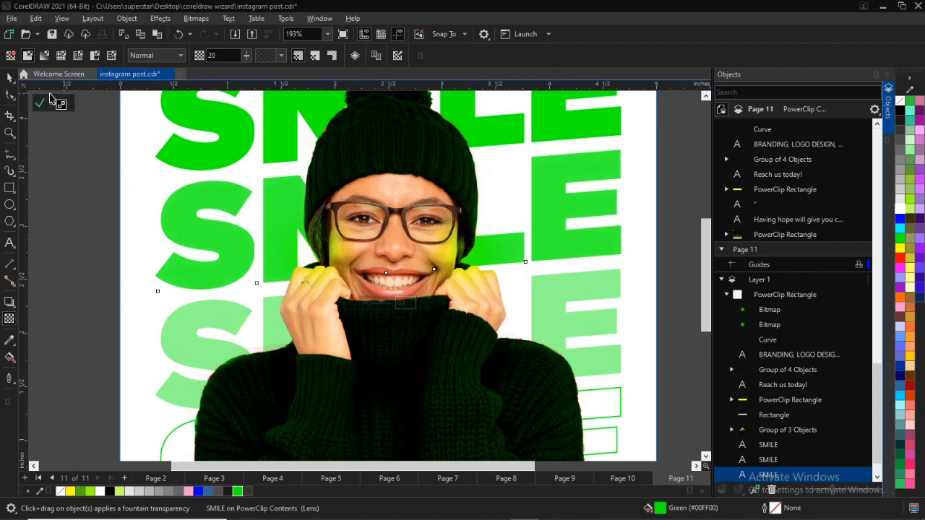
Import the Spring-Design daisies PNG from Downloads, PowerClip it inside the post rectangle and open the PowerClip contents for editing.
mouse_move(366, 305)
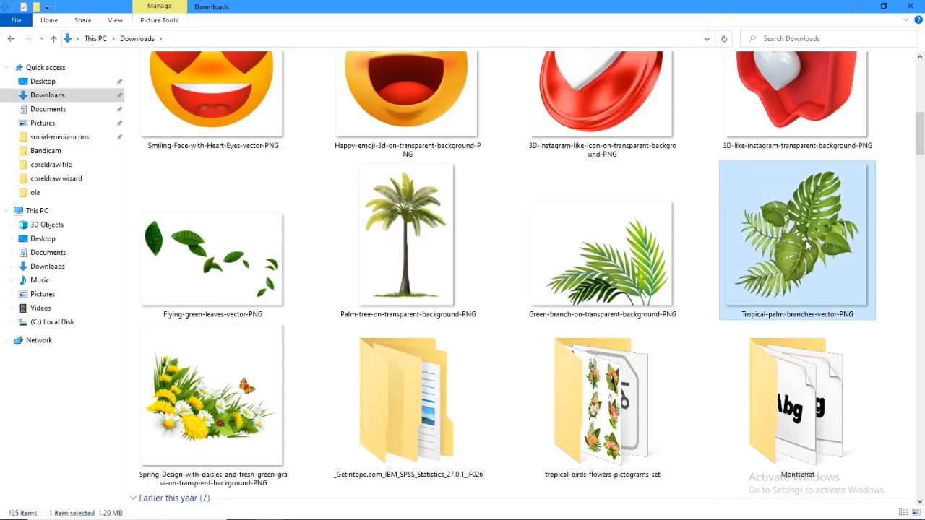
left_click_drag(195, 383, 546, 256)
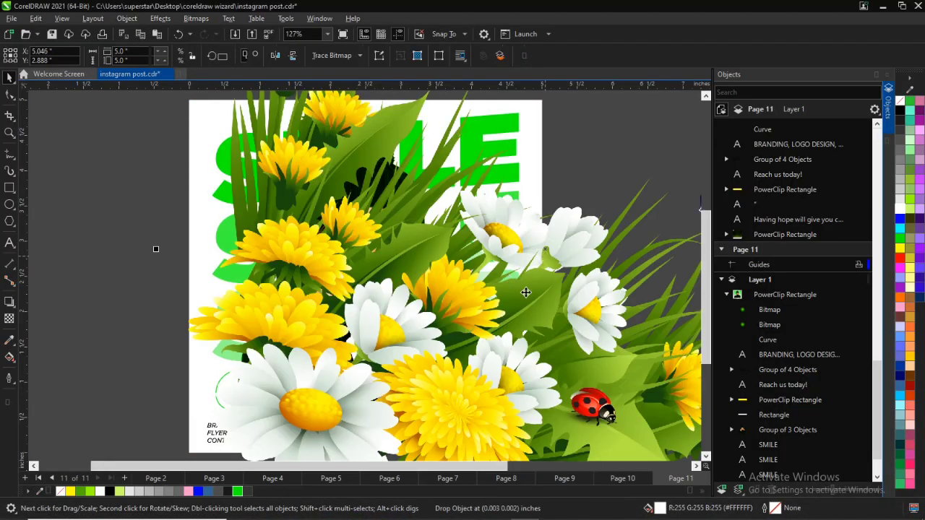
scroll(615, 294, "down", 4)
left_click_drag(614, 294, 443, 234)
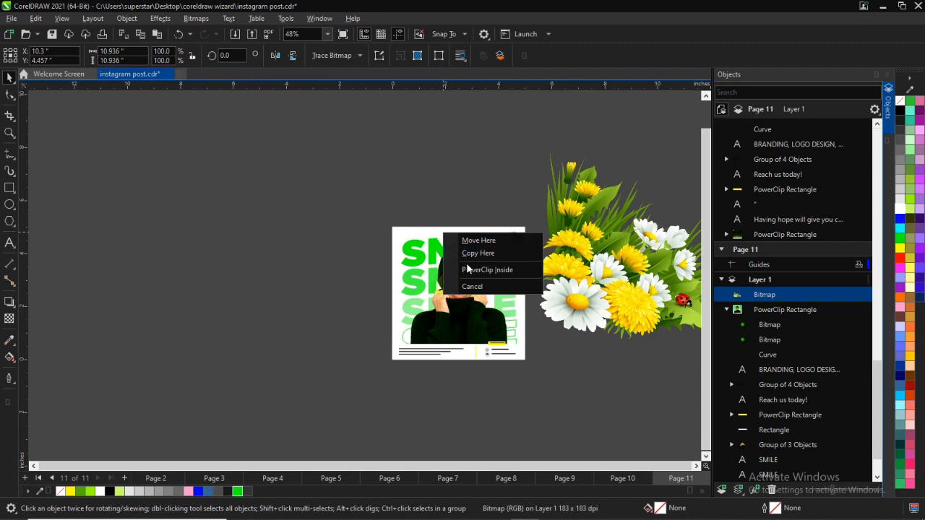
left_click(488, 270)
left_click(465, 240, "ctrl")
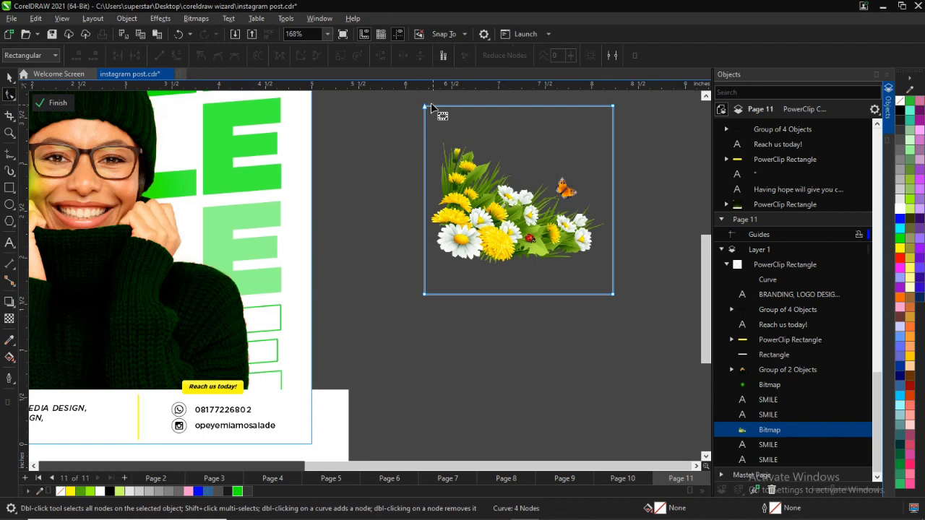
Crop the daisies bitmap down to the orange butterfly, about 0.33 by 0.27 inches, and move it within the empty area beside the page.
left_click(9, 115)
scroll(567, 267, "up", 4)
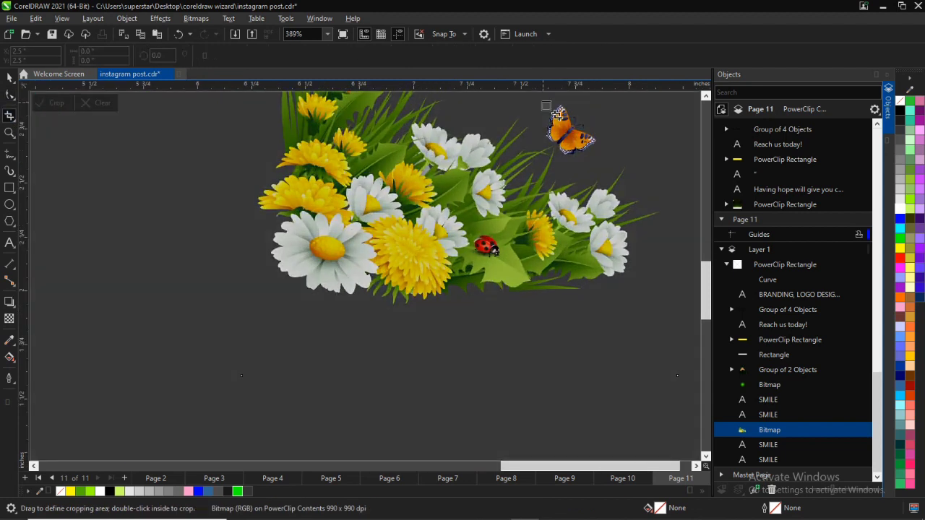
left_click_drag(542, 102, 611, 154)
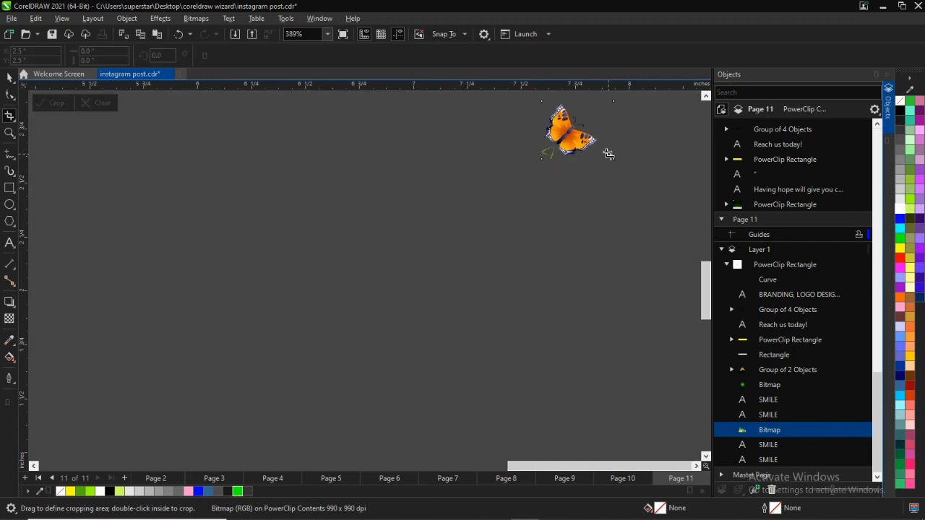
scroll(563, 155, "up", 2)
key("space")
left_click_drag(580, 121, 329, 238)
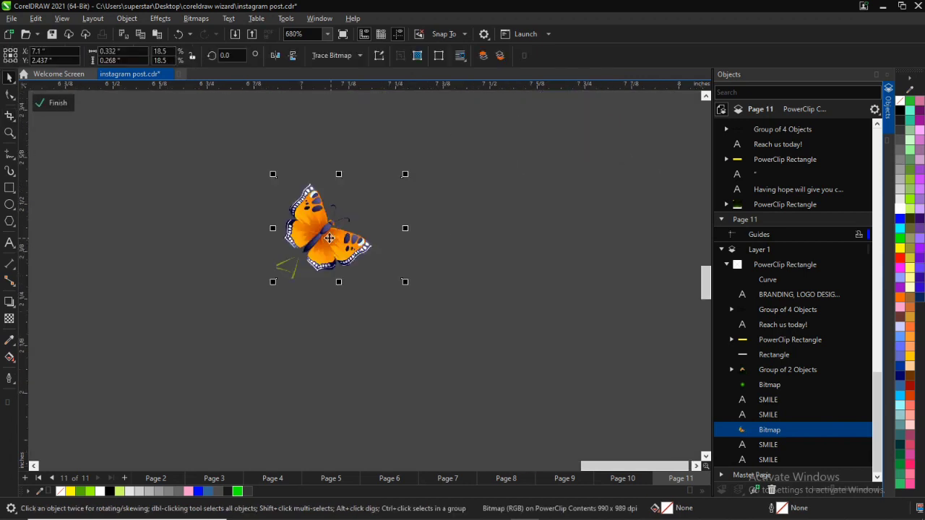
Reshape the lower-left boundary of the butterfly bitmap with two added nodes to cut off the leftover grass blades.
left_click(10, 94)
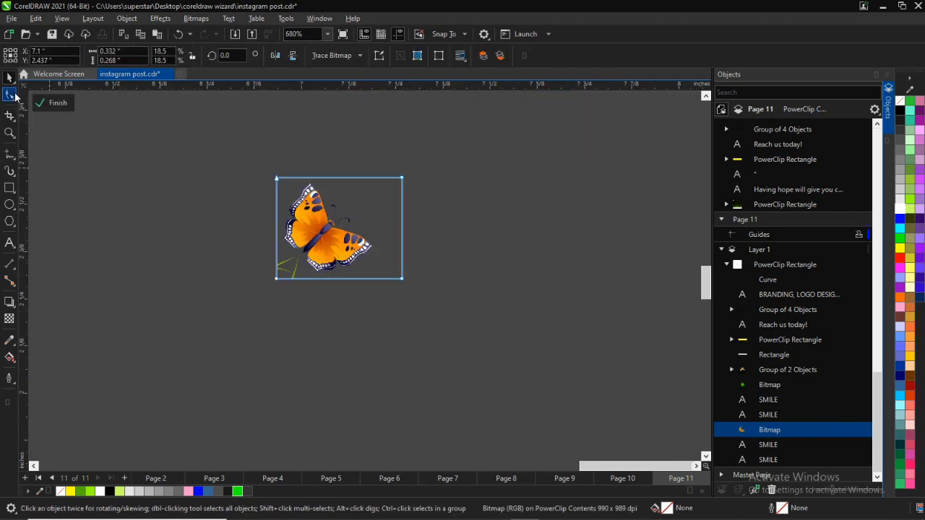
double_click(276, 250)
left_click_drag(275, 280, 313, 257)
scroll(315, 263, "up", 2)
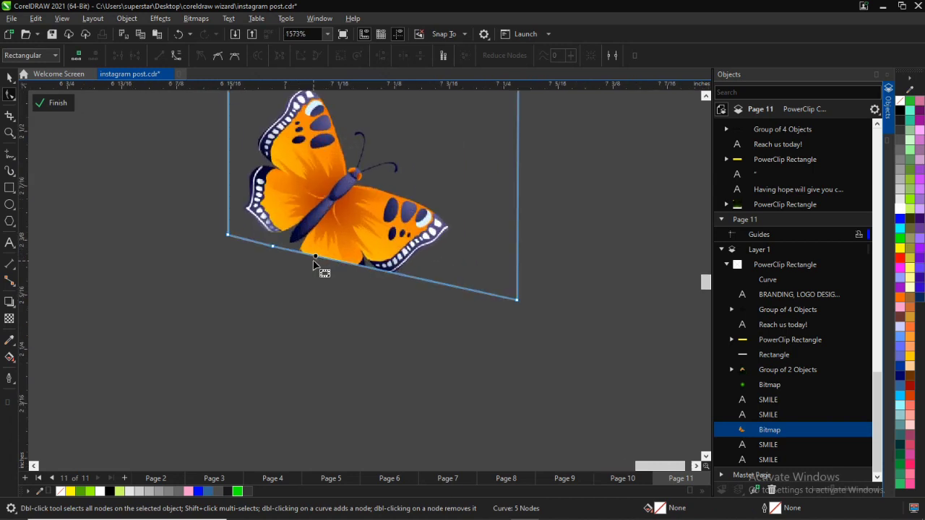
double_click(328, 262)
left_click_drag(329, 262, 313, 300)
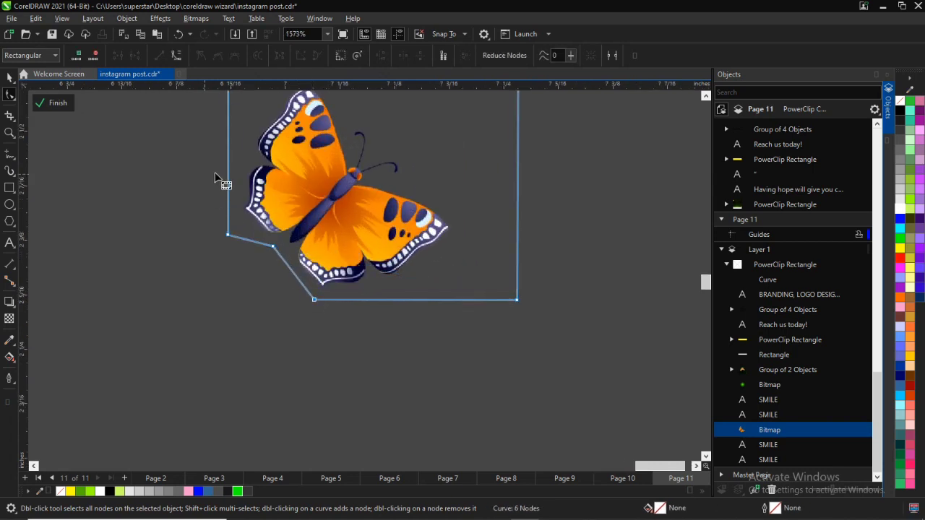
Center the butterfly on the page and bring it to the front of the PowerClip contents.
left_click(5, 79)
scroll(220, 253, "down", 3)
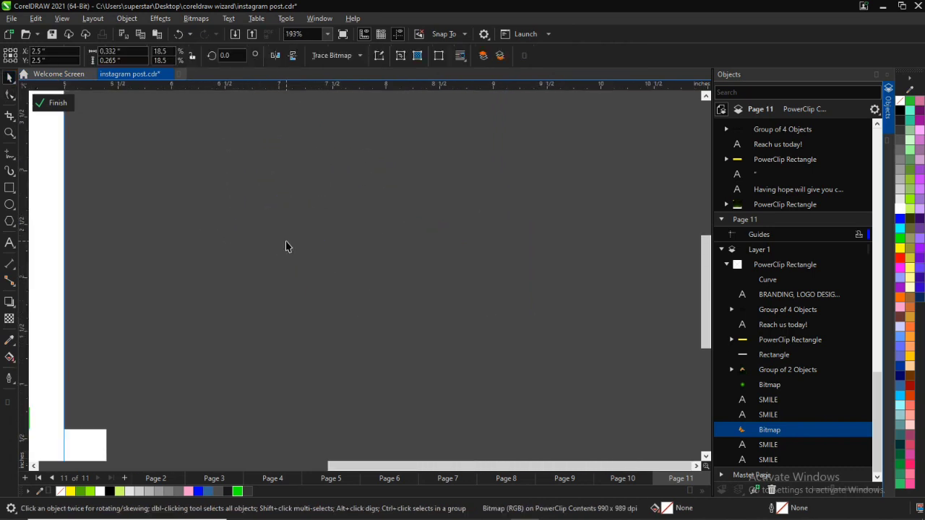
scroll(285, 242, "down", 1)
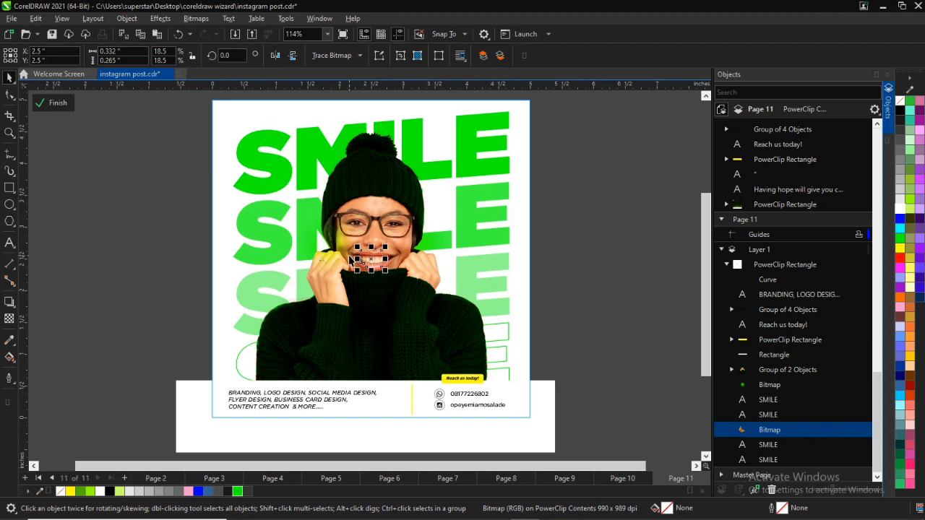
key("shift+Page_Up")
scroll(354, 260, "up", 2)
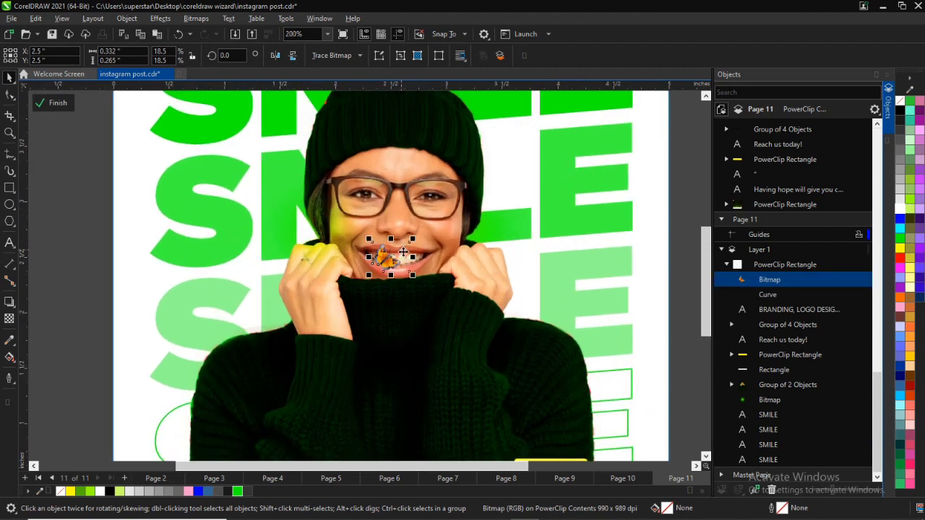
Enlarge the butterfly to about 1.1 by 0.87 inches beside the woman's raised hand and place a copy beside her hat.
mouse_move(389, 265)
left_mouse_down()
mouse_move(318, 326)
mouse_move(374, 275)
left_mouse_up()
left_click_drag(291, 336, 440, 197)
scroll(240, 306, "down", 2)
right_click(442, 182)
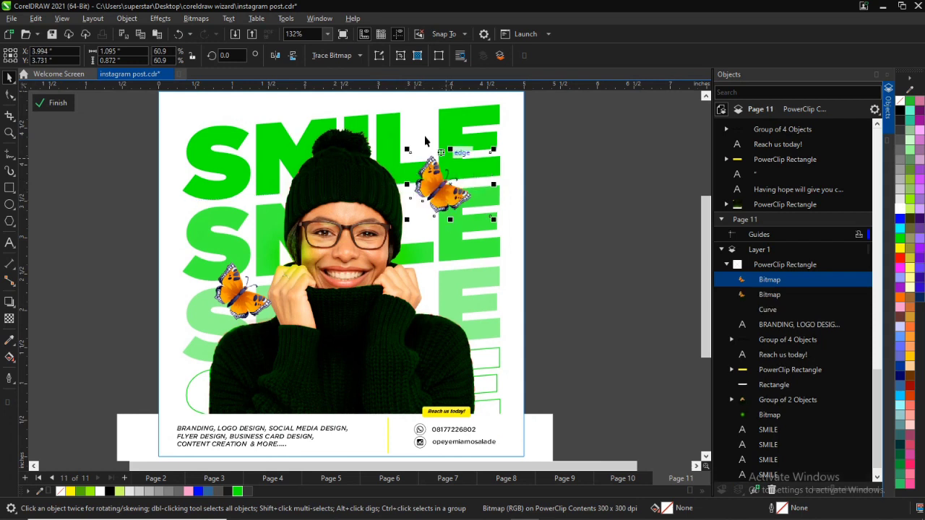
Apply a Motion Blur with distance 20 and direction 0 to the butterfly beside the hat.
scroll(428, 177, "up", 5)
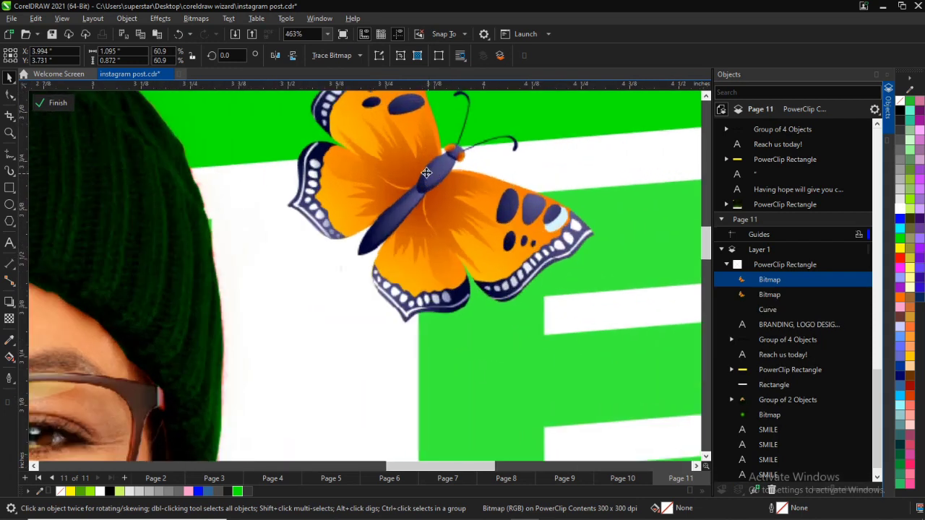
scroll(430, 151, "up", 2)
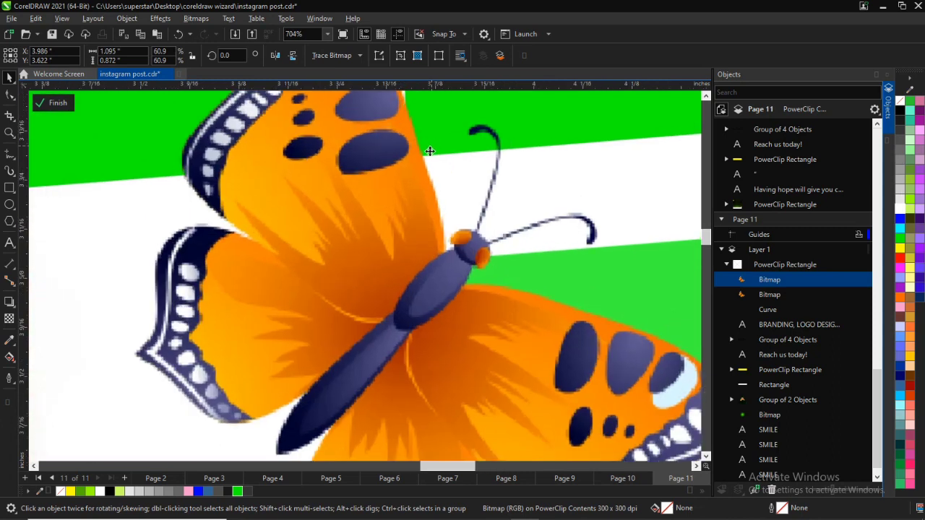
scroll(425, 207, "down", 1)
left_click(148, 21)
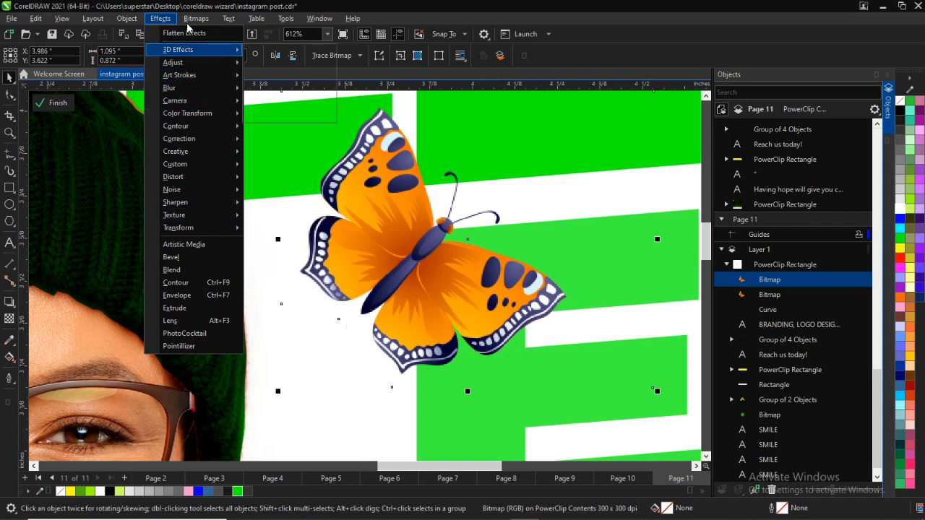
mouse_move(191, 20)
mouse_move(162, 19)
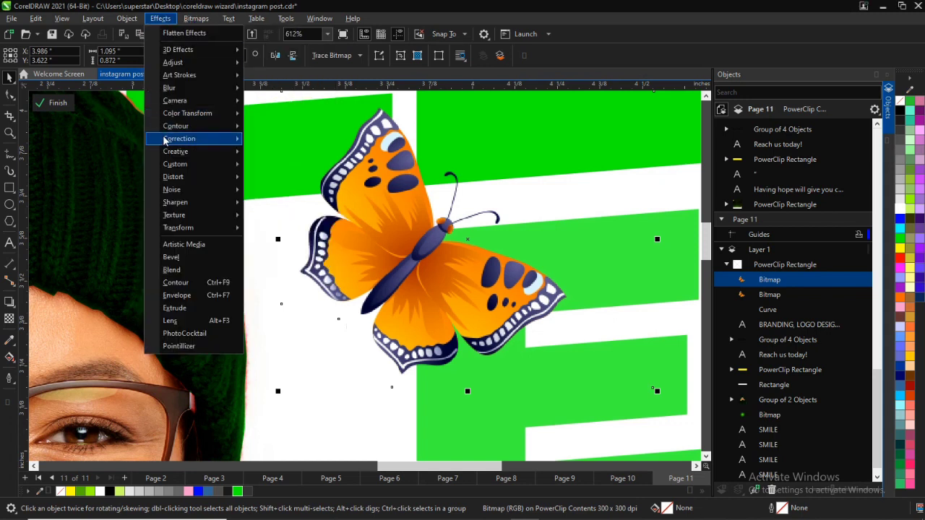
mouse_move(184, 88)
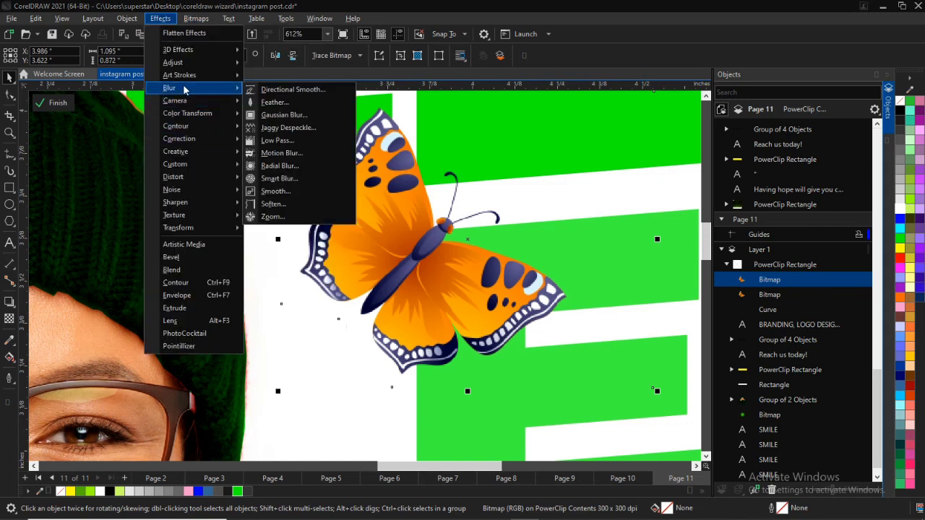
left_click(281, 153)
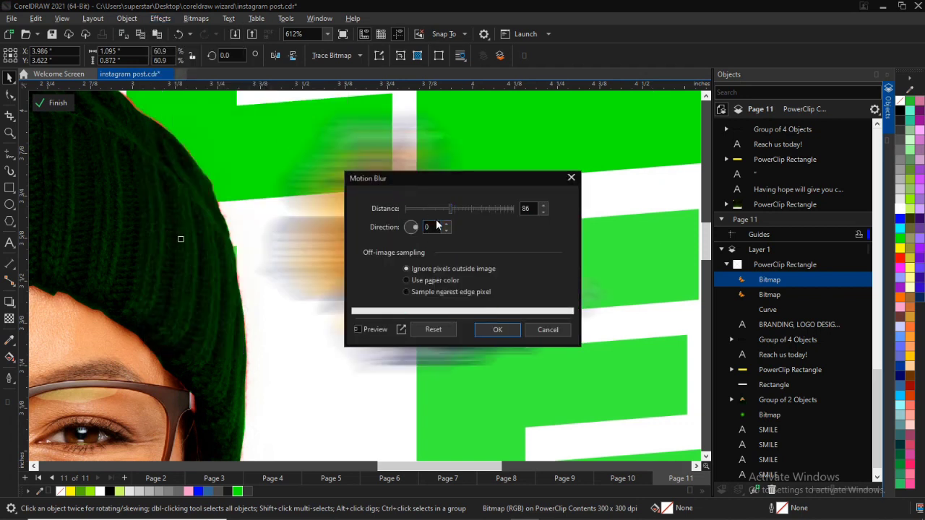
left_click_drag(479, 177, 733, 229)
left_click_drag(698, 259, 687, 260)
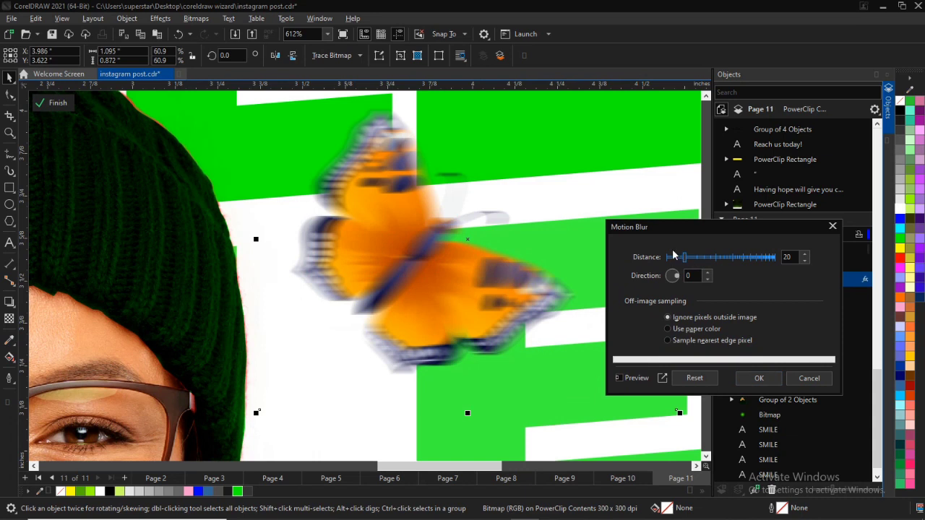
left_click(755, 378)
Move the blurred butterfly slightly upward beside the woman's hat.
scroll(499, 248, "down", 5)
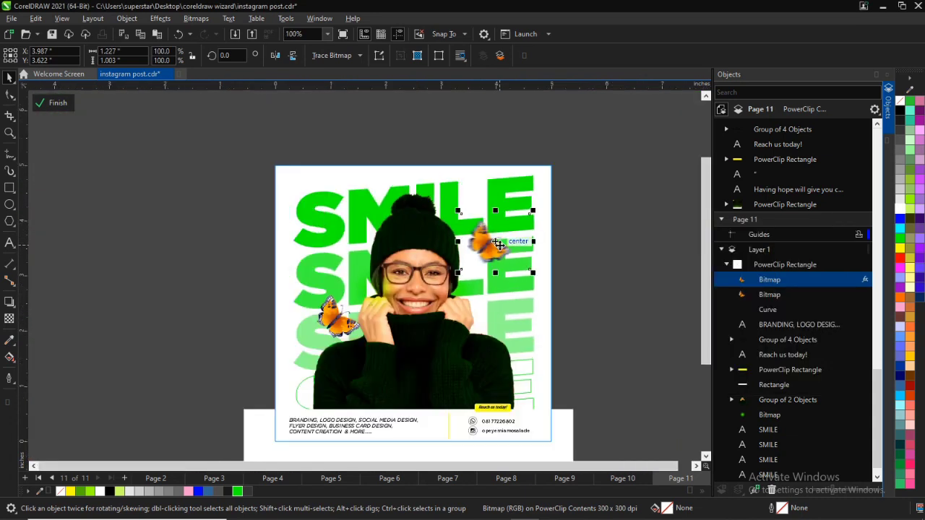
left_click_drag(498, 248, 502, 242)
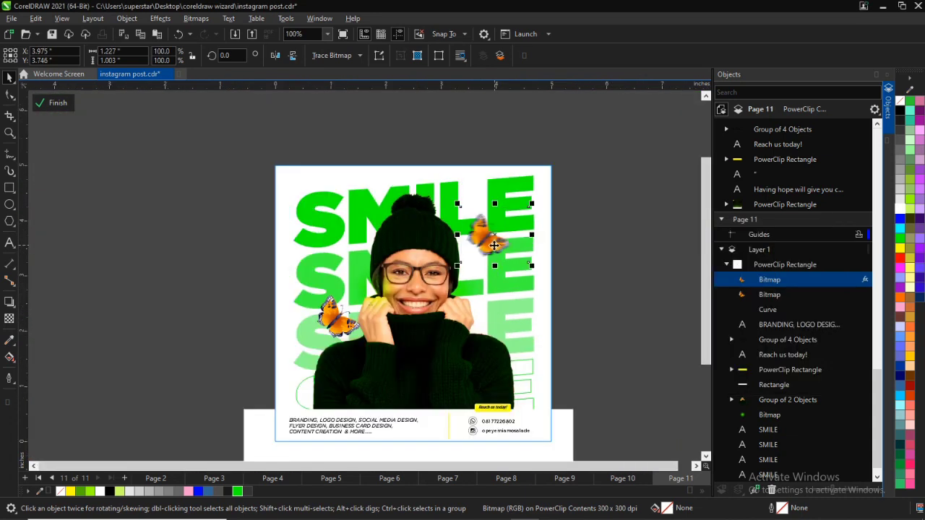
left_click(622, 252)
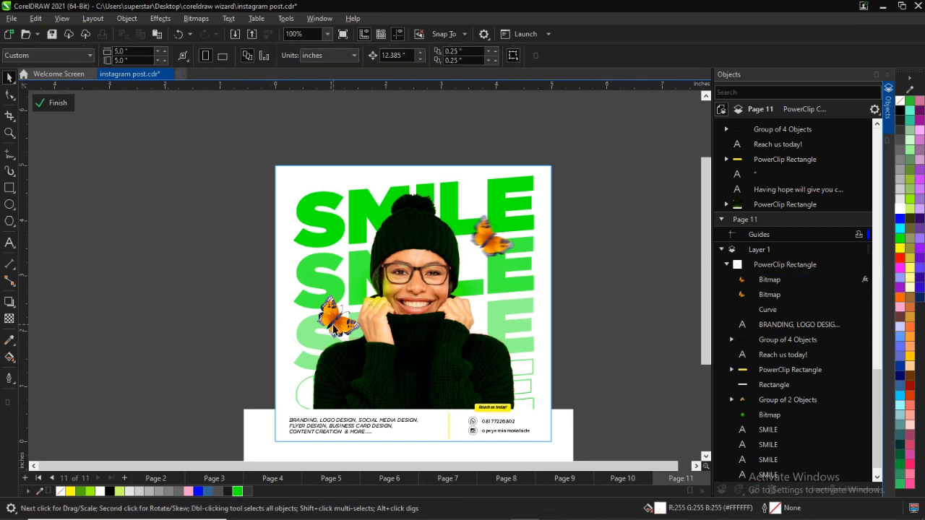
Delete the sharp butterfly beside the woman's hand and put a copy of the blurred butterfly in its place.
left_click(334, 327)
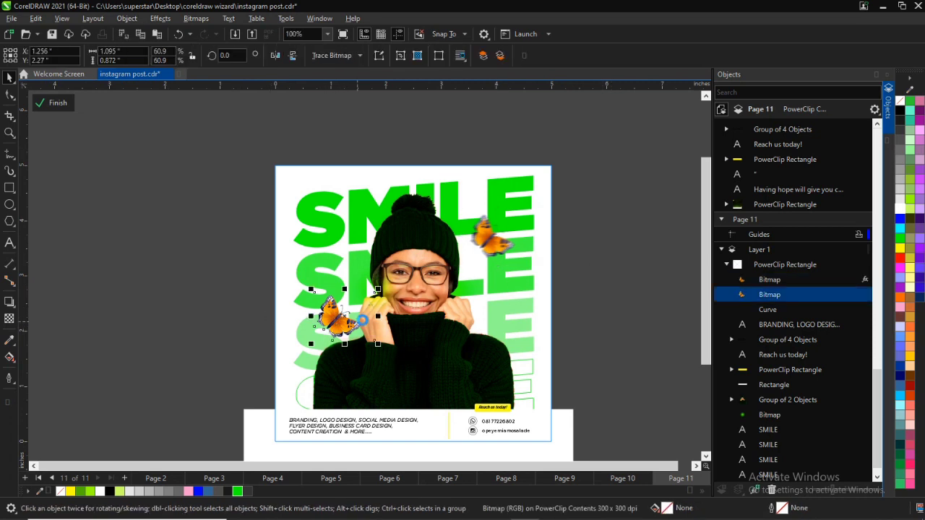
key("Delete")
left_click_drag(466, 309, 331, 337)
right_click(315, 341)
left_click(331, 337)
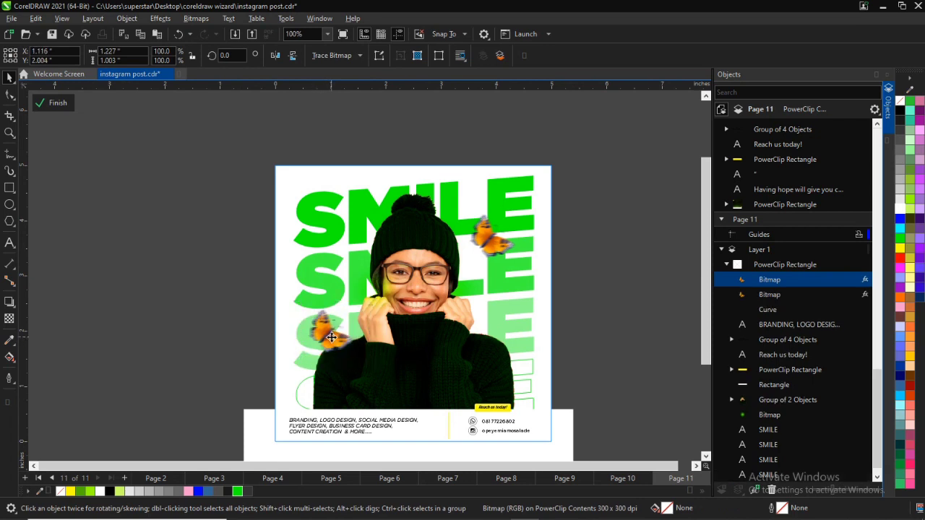